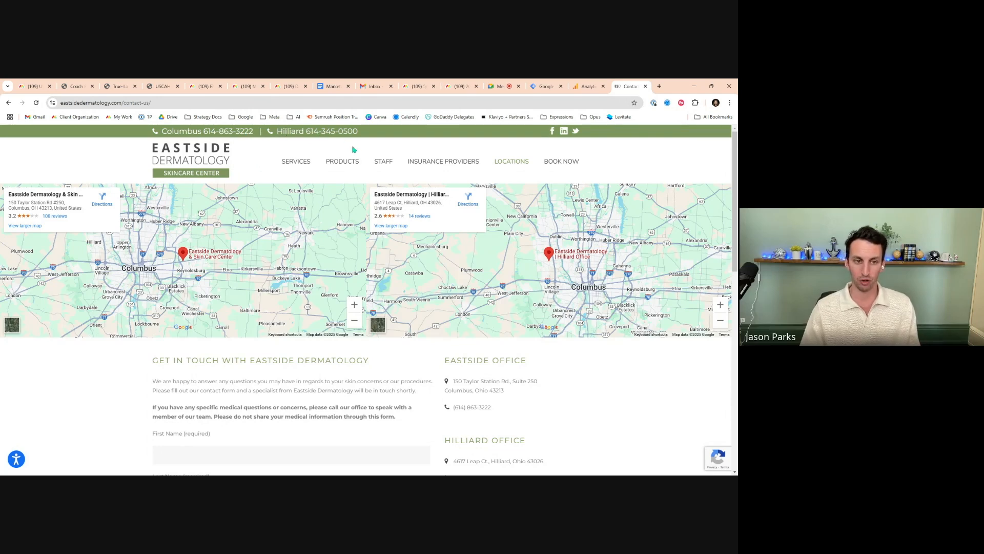
# Scroll down the clinic's contact page to view the contact form
pyautogui.scroll(-3, 354, 271)
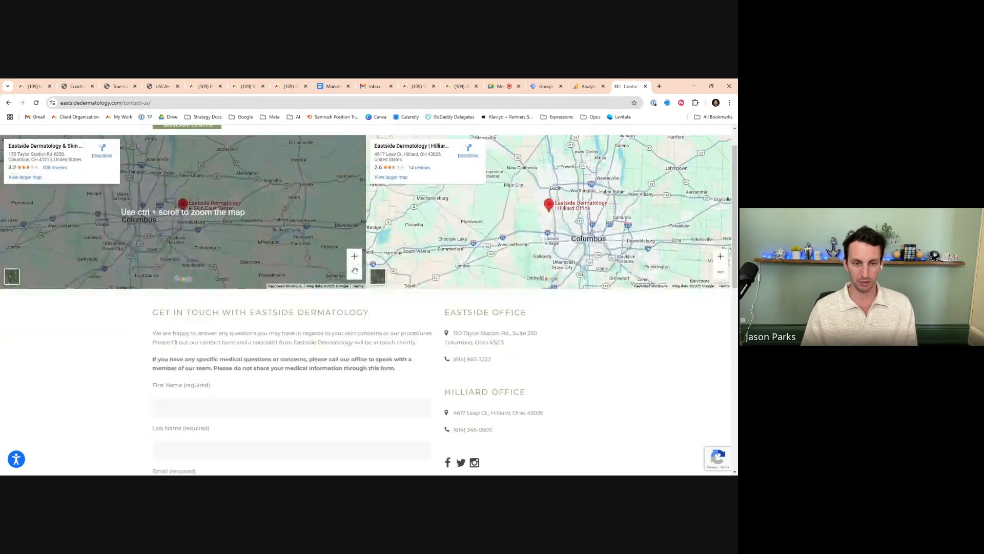
pyautogui.scroll(-2, 355, 271)
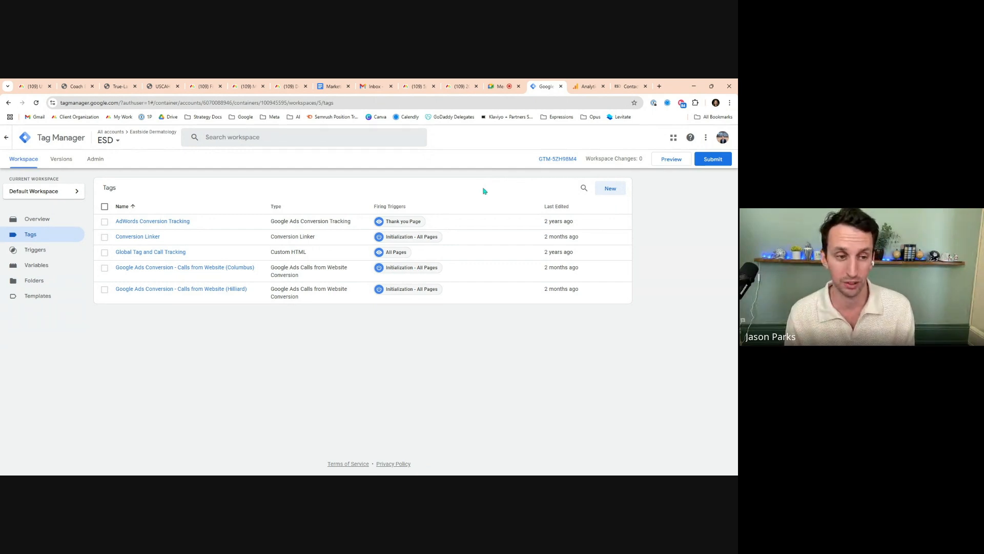
# Open the website's web data stream in Analytics and copy its Measurement ID
pyautogui.click(587, 87)
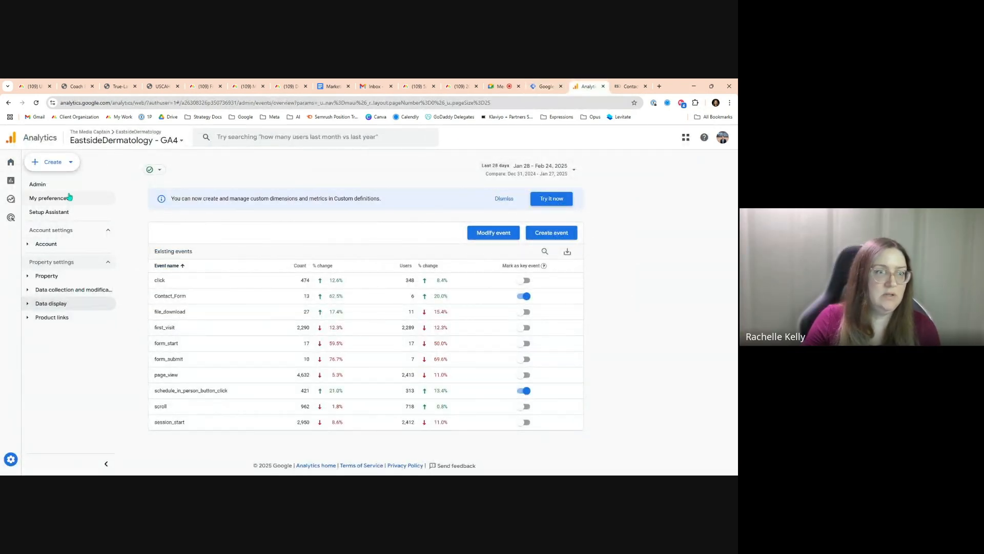
pyautogui.click(44, 290)
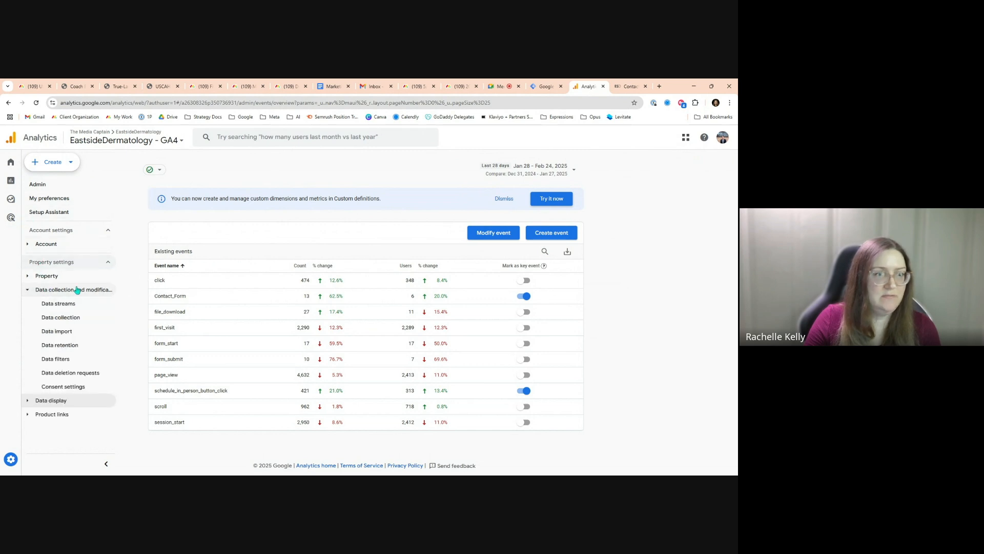
pyautogui.click(53, 305)
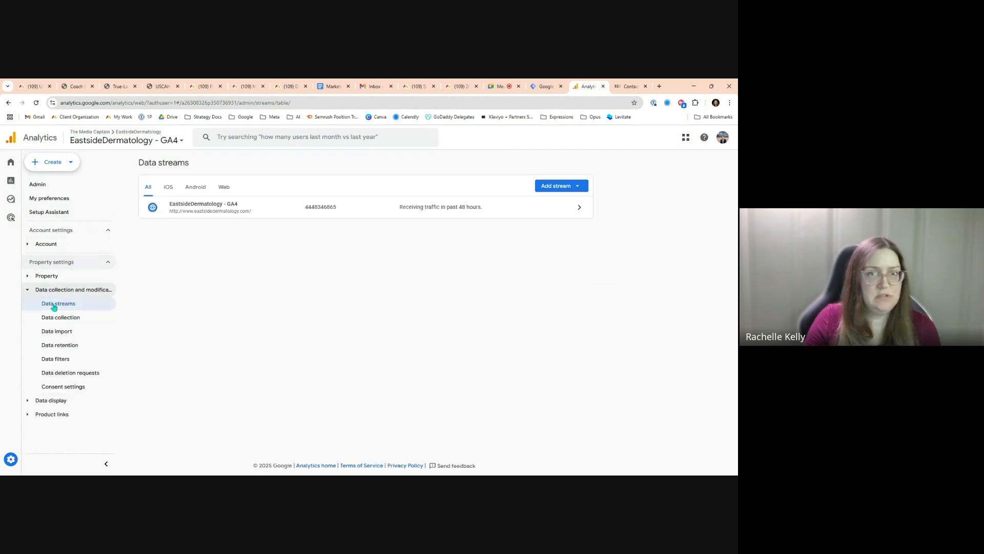
pyautogui.click(517, 210)
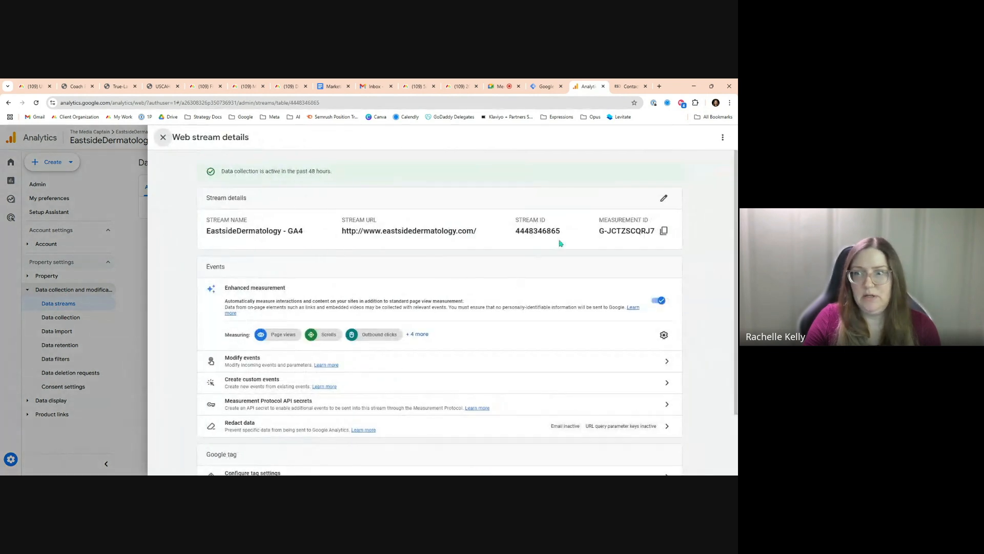
pyautogui.click(664, 230)
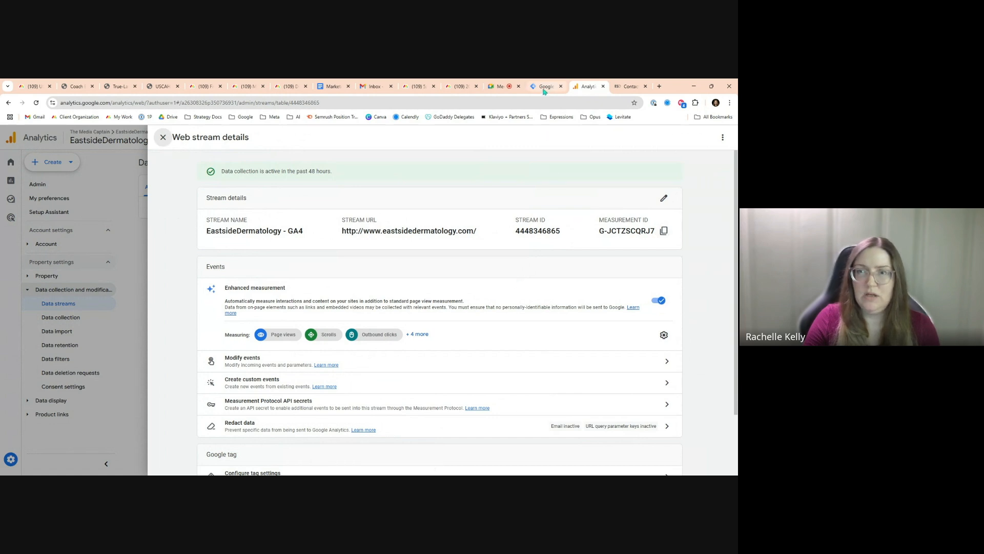
# Start a new user-defined variable in Tag Manager and name it Google Analytics (GA4) Measurement ID
pyautogui.click(545, 87)
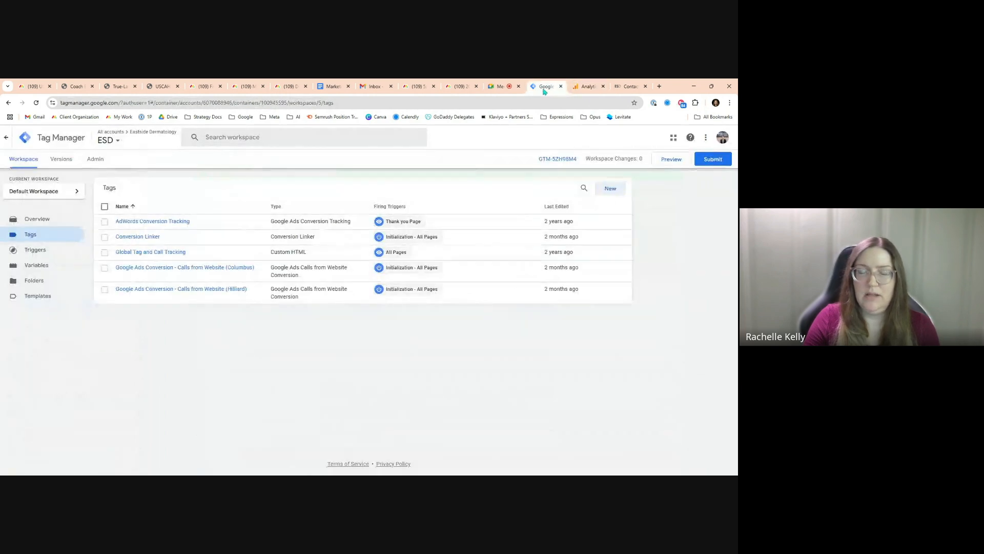
pyautogui.click(32, 267)
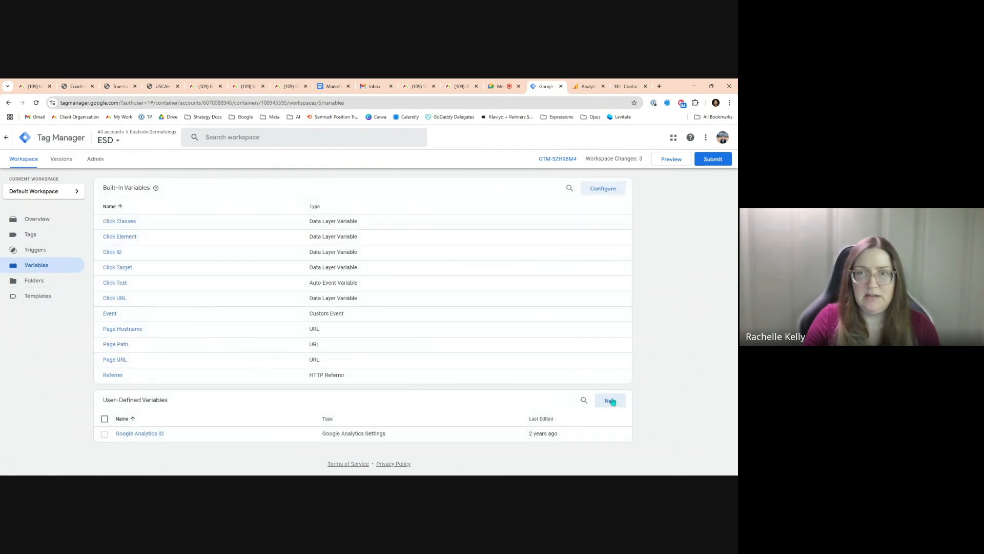
pyautogui.click(610, 401)
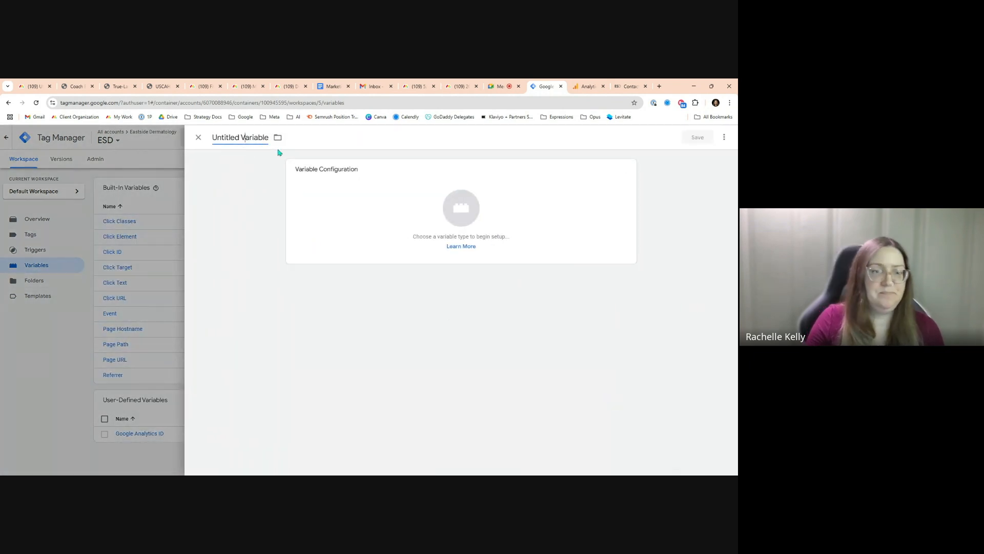
pyautogui.hotkey('ctrl', 'a')
pyautogui.write('Google Analytics')
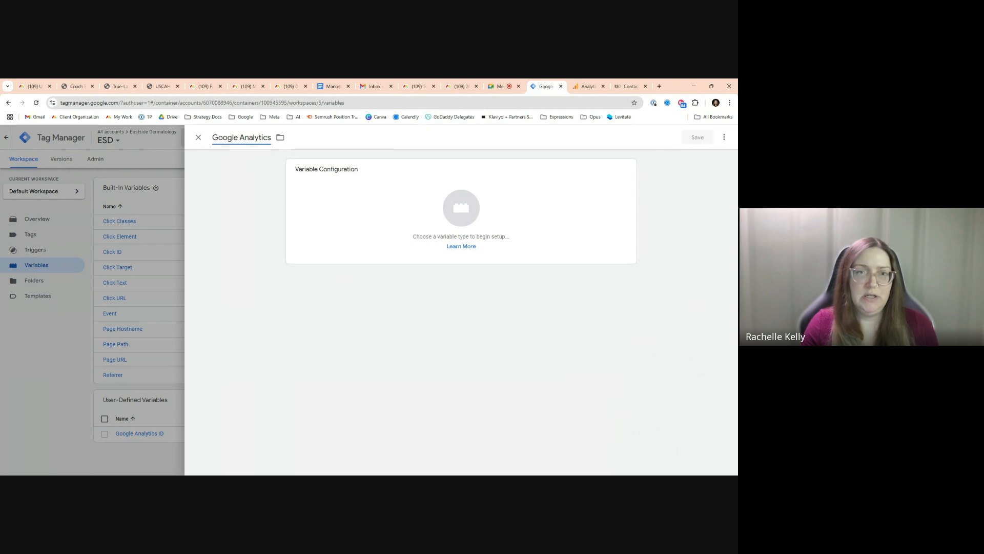
pyautogui.write('(GA4)')
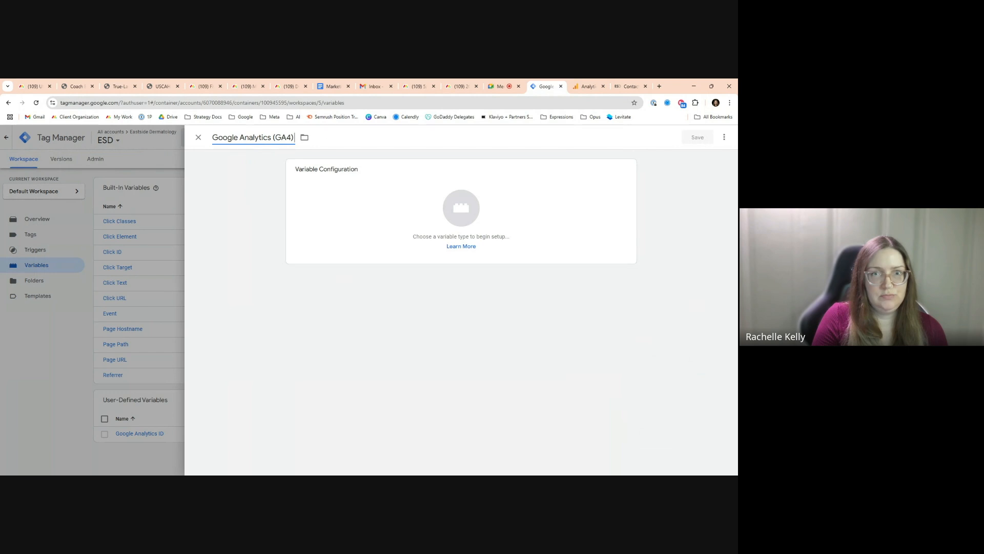
pyautogui.write(' Ma')
pyautogui.write('asureme')
pyautogui.write('nt ID')
# Make the variable a Constant, paste the copied Measurement ID as its value, and save it
pyautogui.click(308, 205)
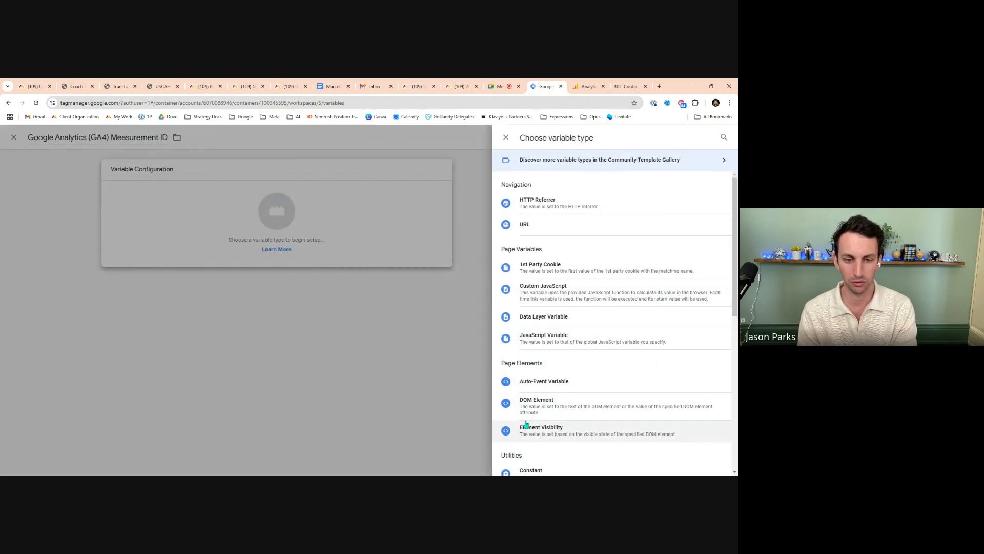
pyautogui.scroll(-1, 594, 410)
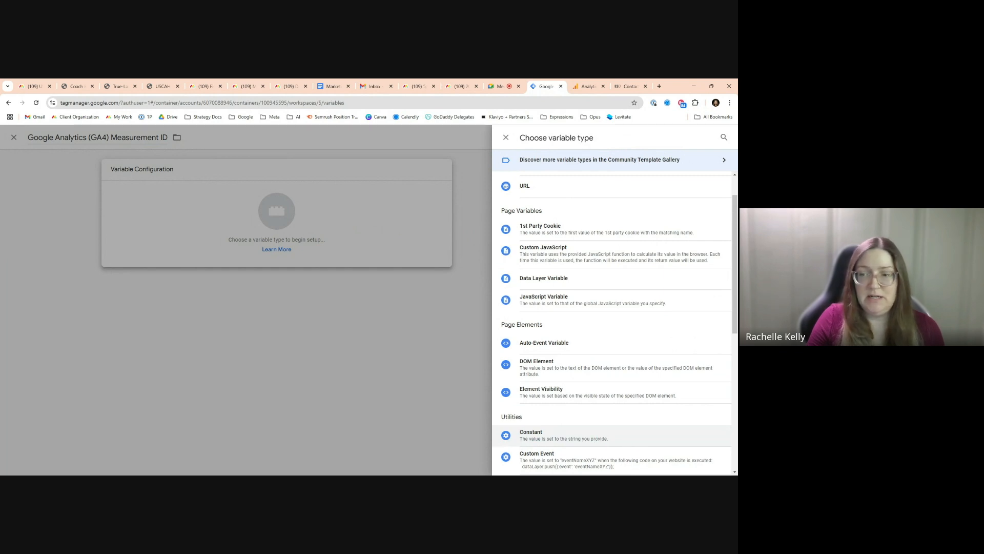
pyautogui.click(637, 442)
pyautogui.click(345, 245)
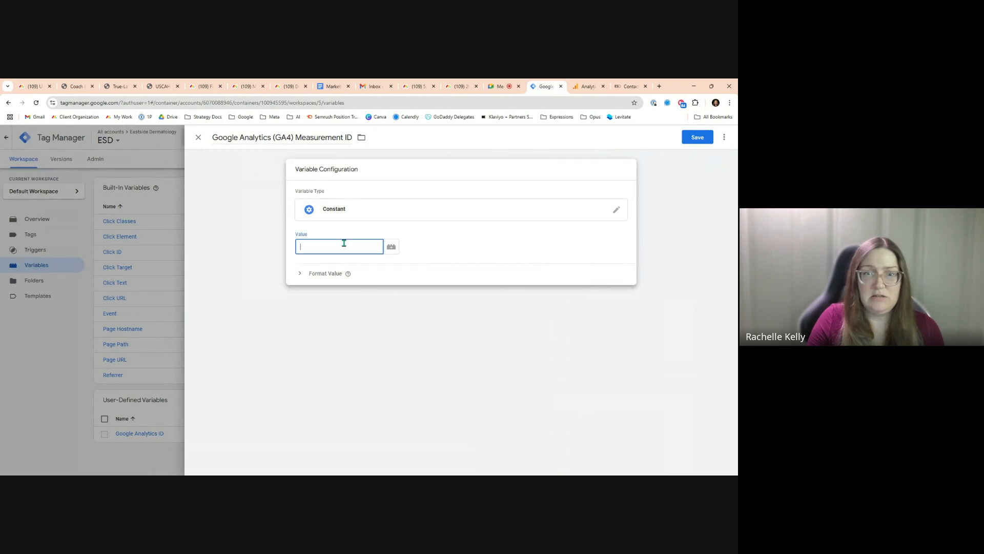
pyautogui.write('G-JCTZSCQRJ7')
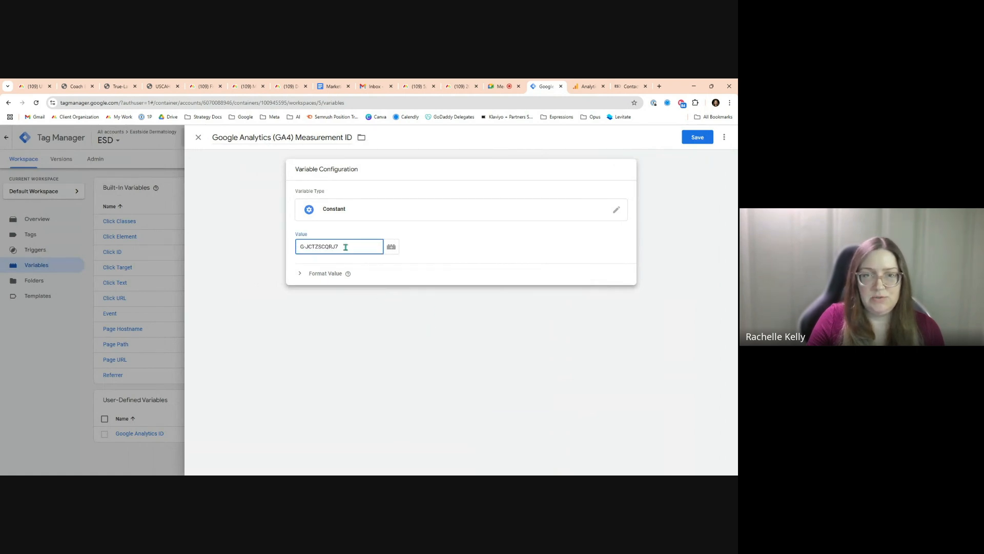
pyautogui.click(692, 142)
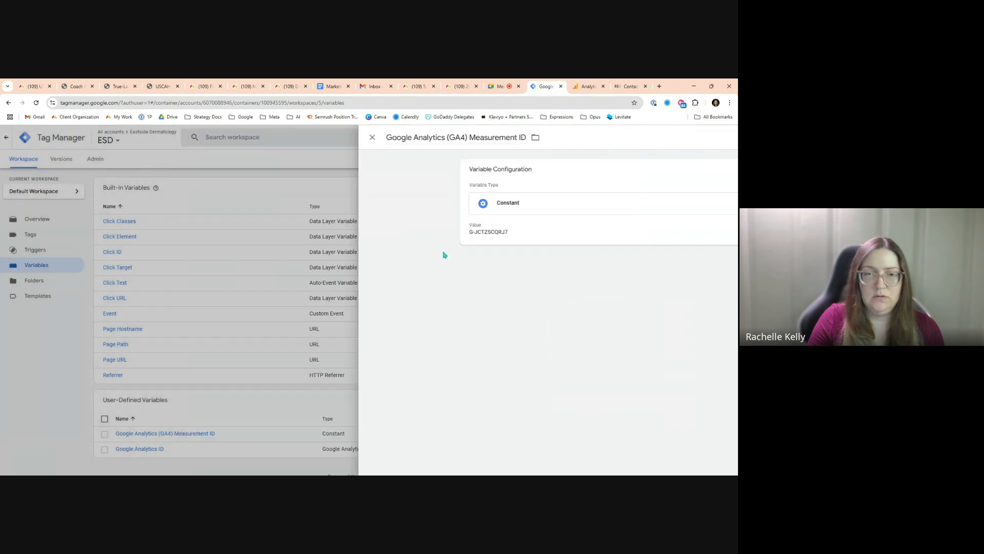
# Create a new tag named Google Analytics (GA4) Configuration
pyautogui.click(42, 237)
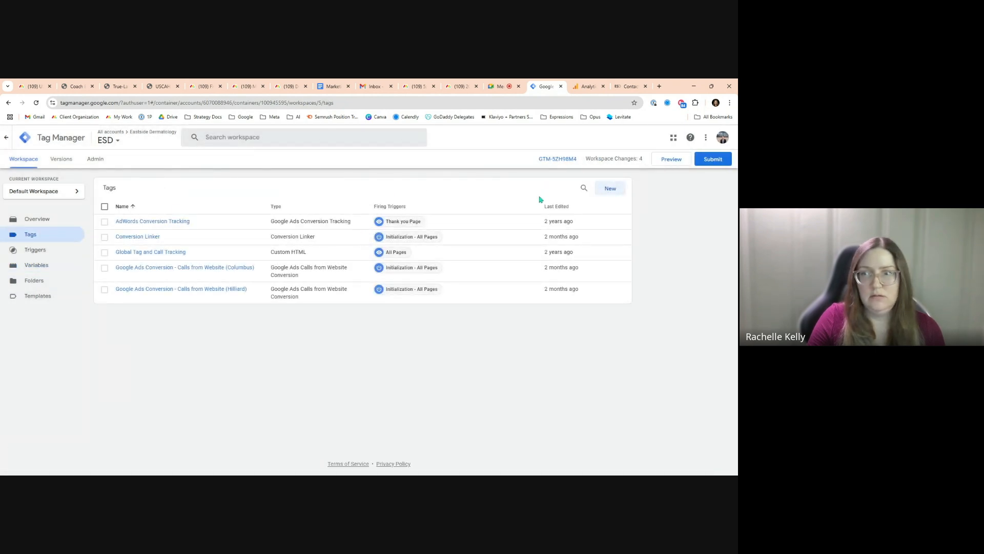
pyautogui.click(608, 189)
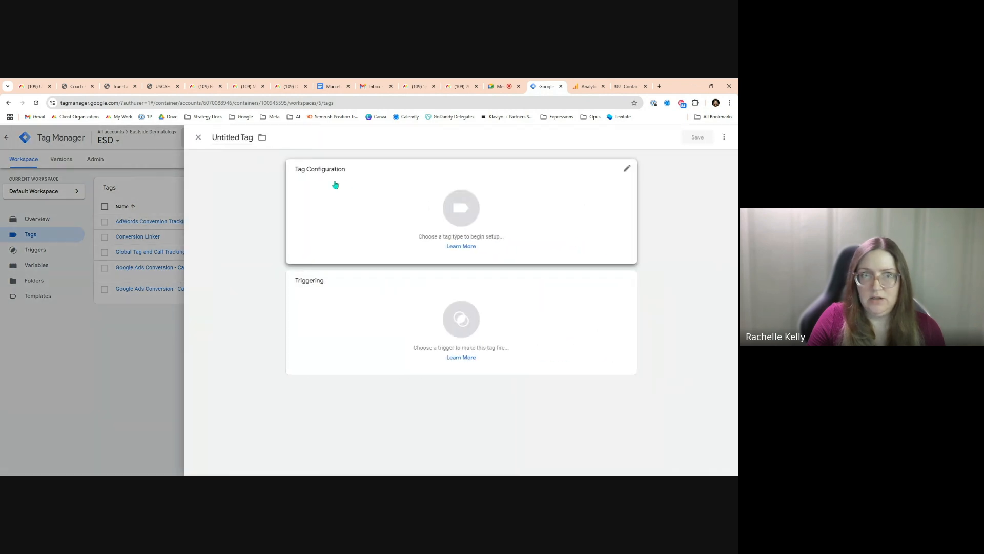
pyautogui.click(230, 139)
pyautogui.hotkey('ctrl', 'a')
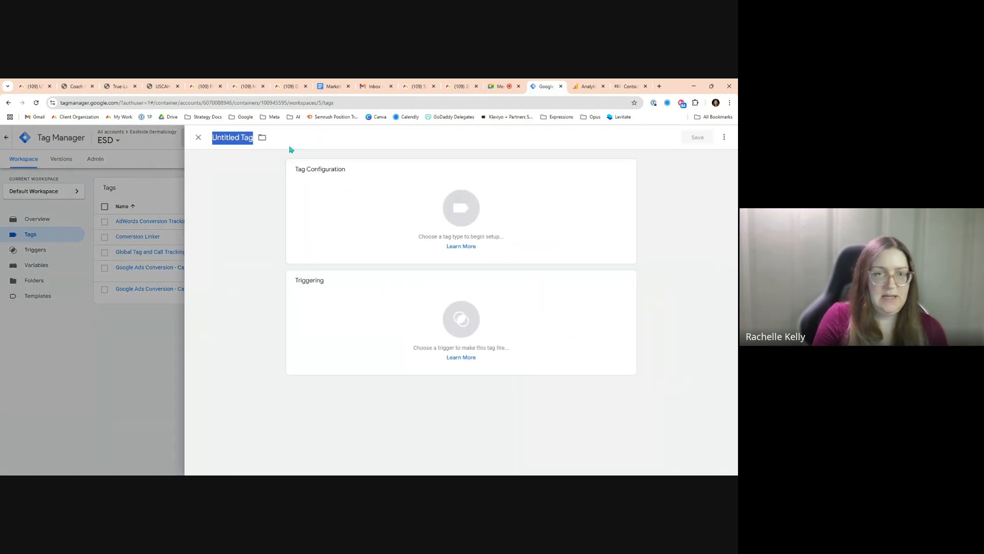
pyautogui.write('Goo')
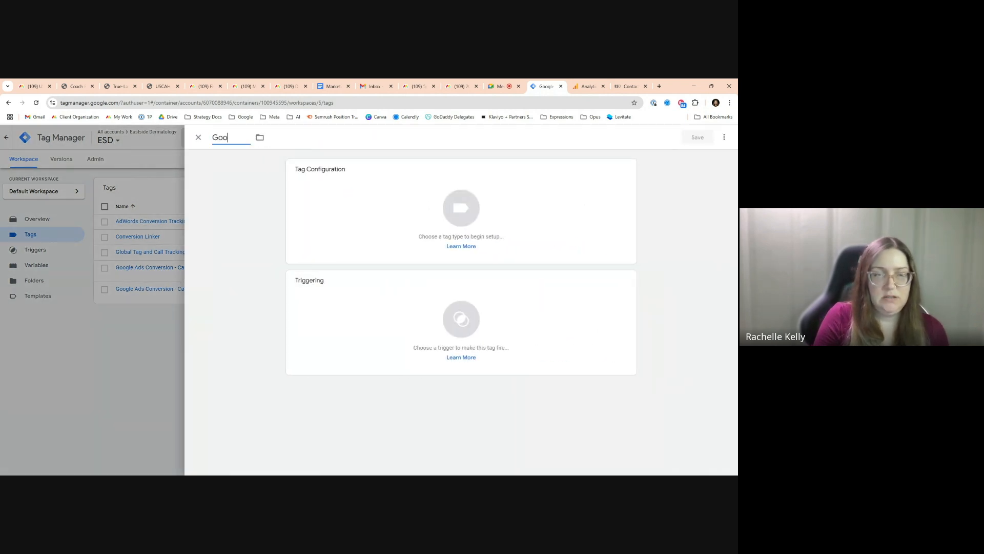
pyautogui.write('g')
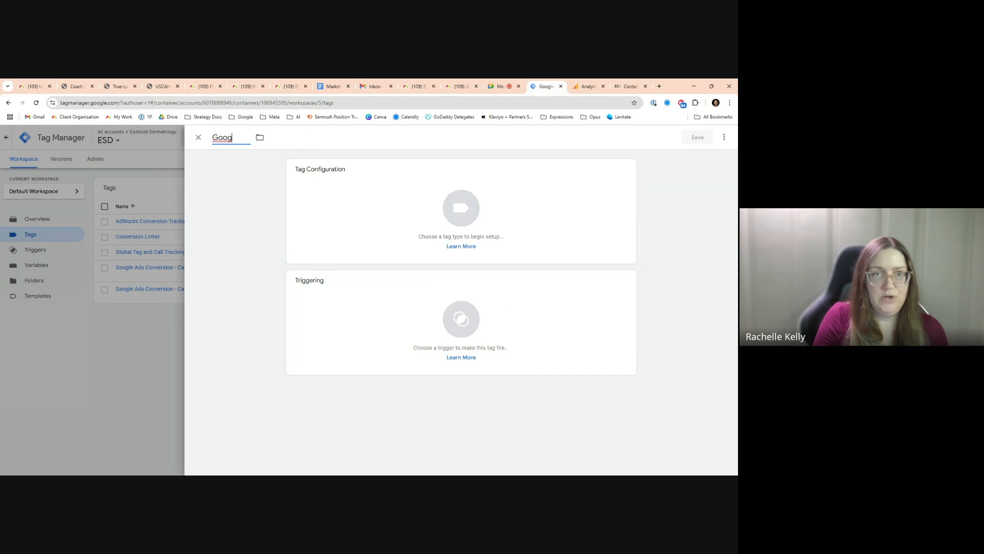
pyautogui.write('le Analytics (GA4) Configuration')
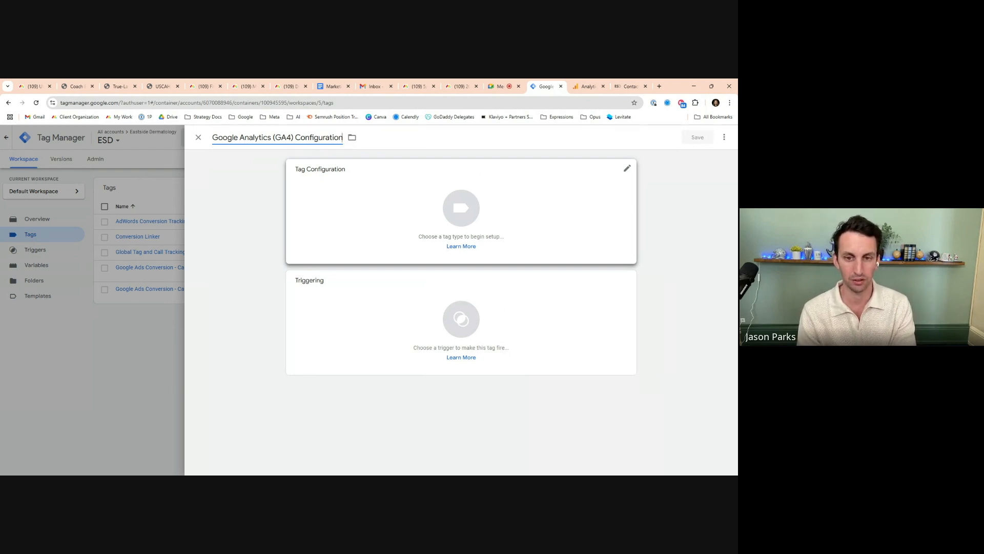
# Set the tag type to Google Analytics: GA4 Event and its Measurement ID to the Google Analytics (GA4) Measurement ID variable
pyautogui.click(374, 216)
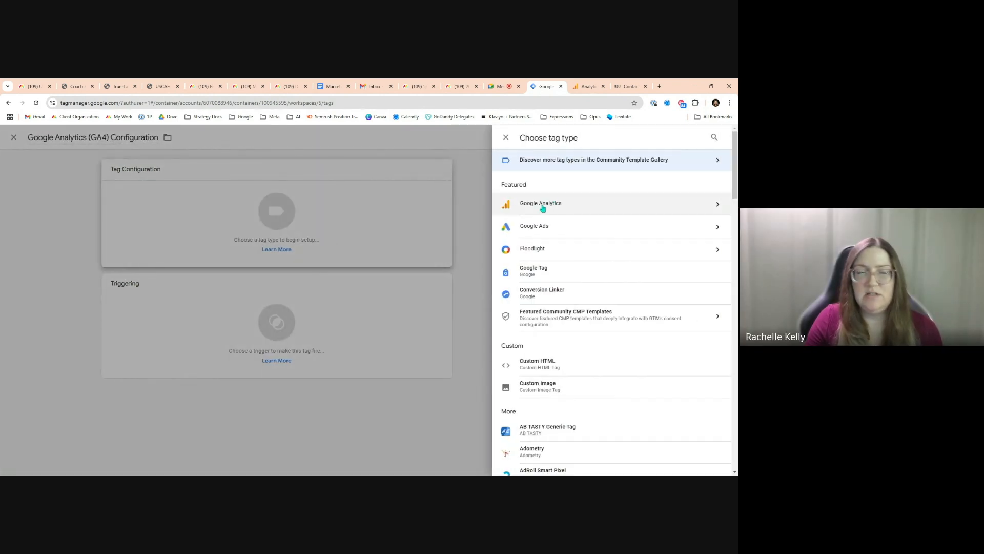
pyautogui.click(542, 207)
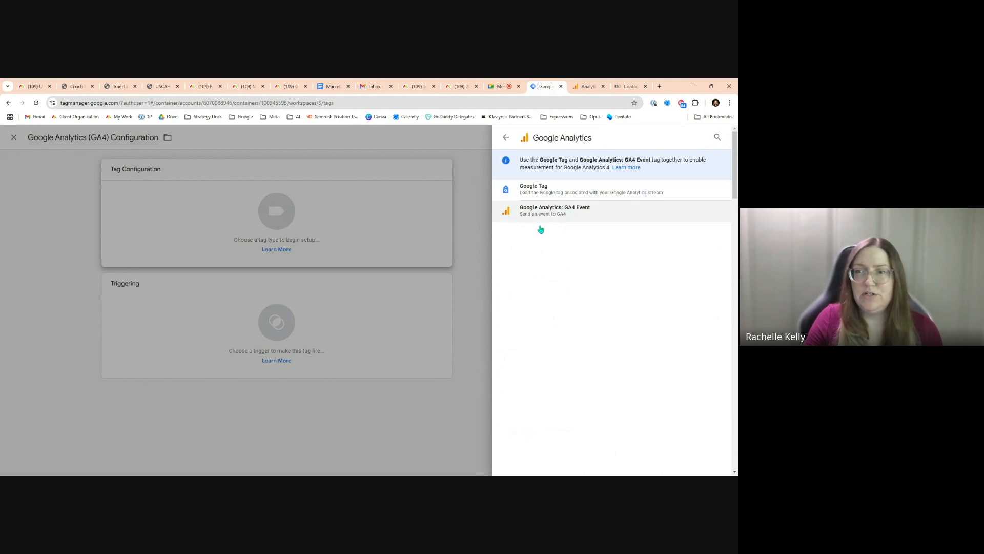
pyautogui.click(586, 212)
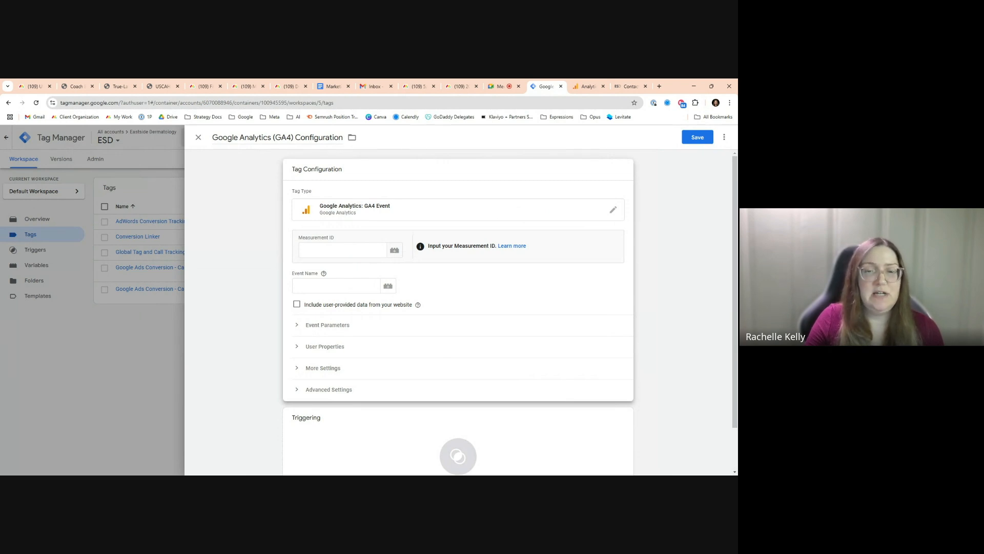
pyautogui.click(394, 252)
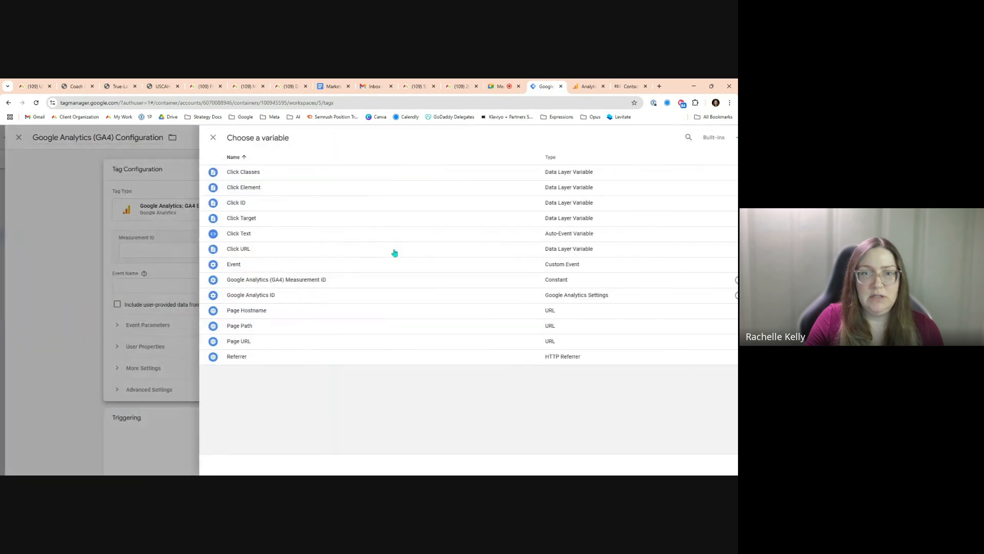
pyautogui.click(320, 279)
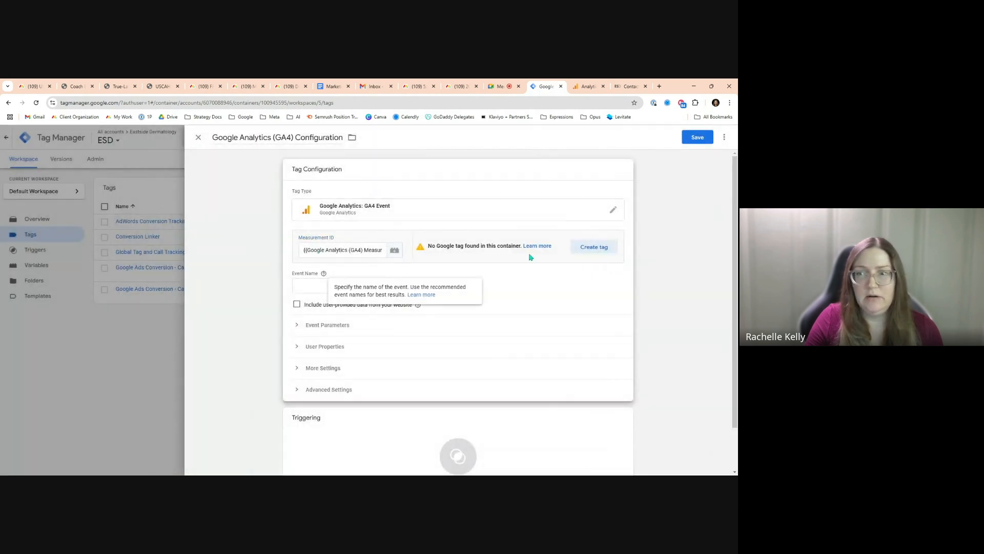
# Set the tag's event name to gtm_contact_form_submission
pyautogui.click(344, 289)
pyautogui.click(321, 287)
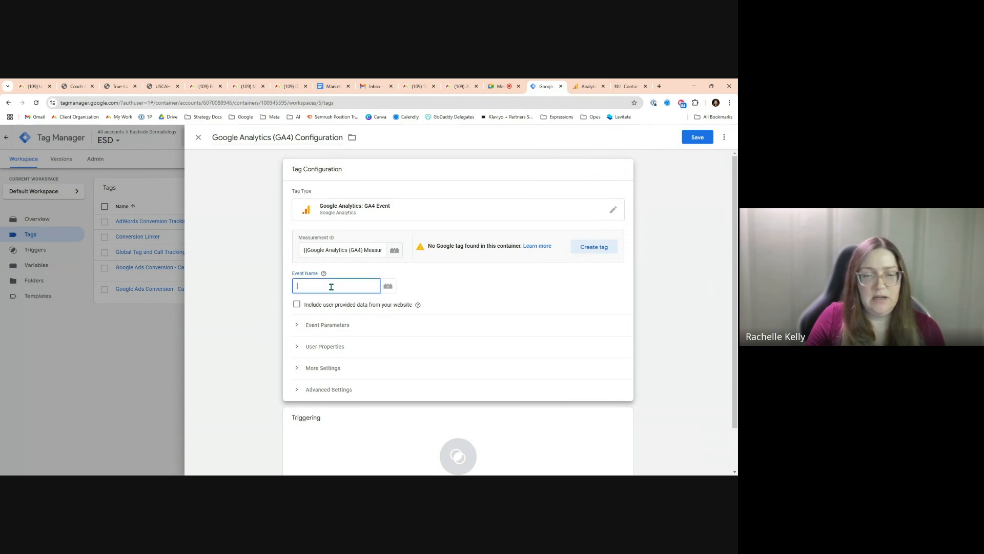
pyautogui.click(449, 279)
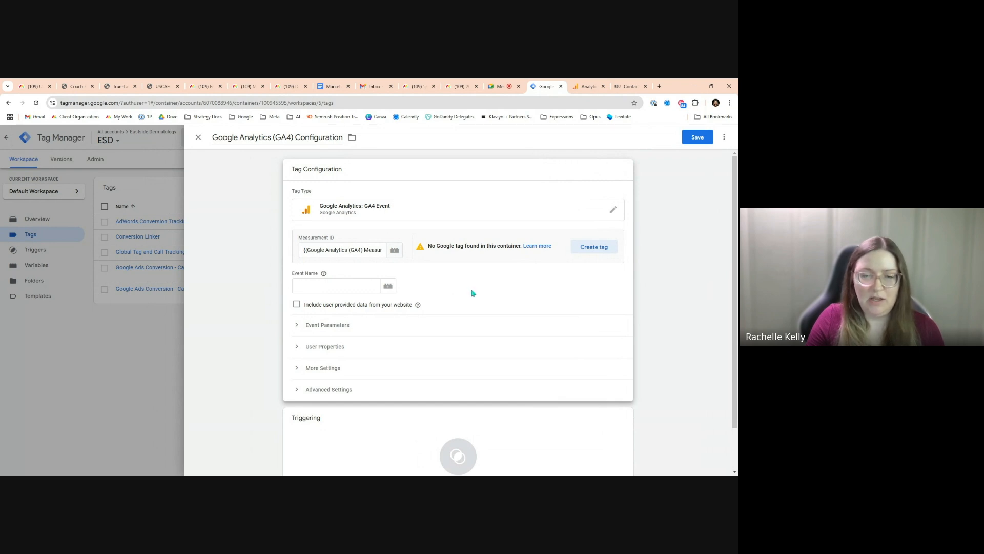
pyautogui.scroll(-1, 472, 292)
pyautogui.click(335, 249)
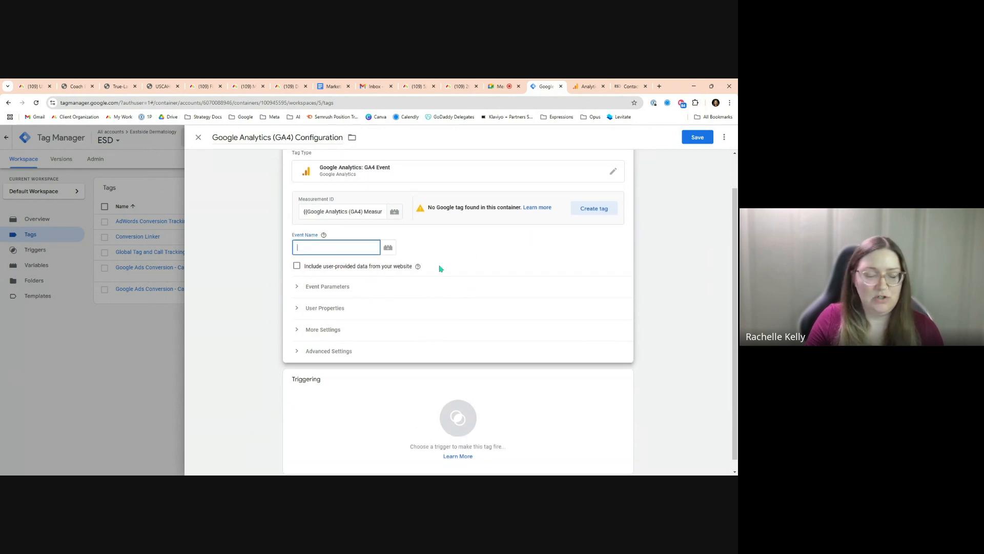
pyautogui.write('gtm_c')
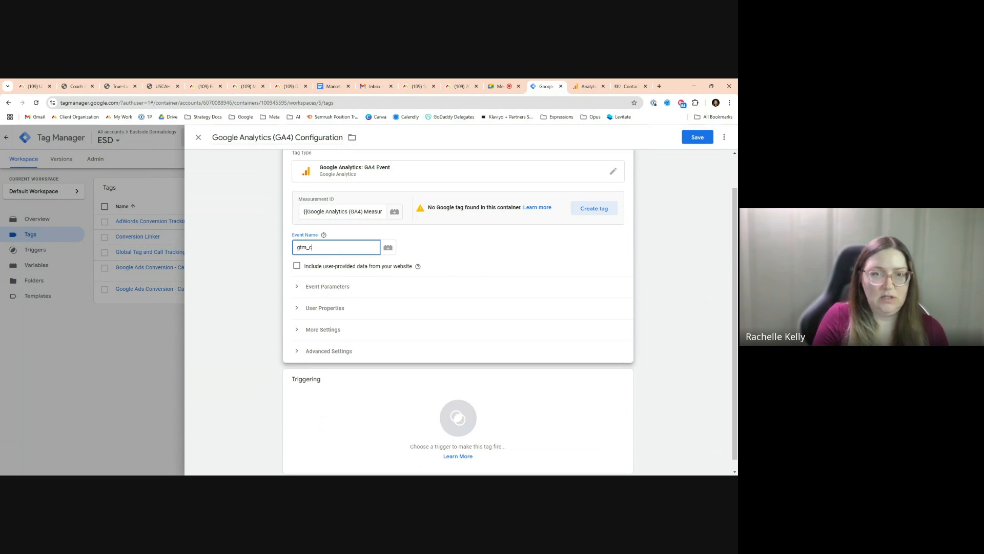
pyautogui.write('ontact_for')
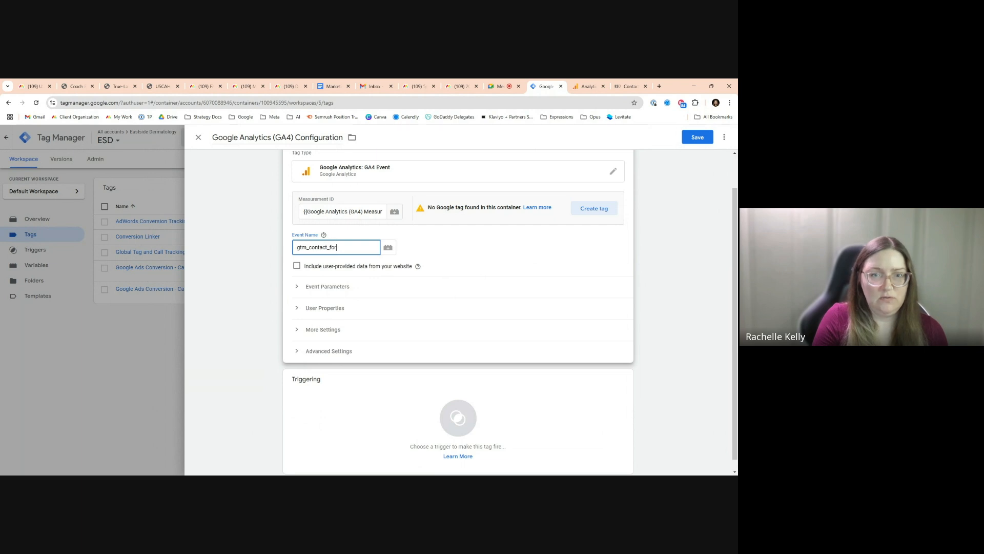
pyautogui.write('m_submission')
pyautogui.hotkey('ctrl', 'a')
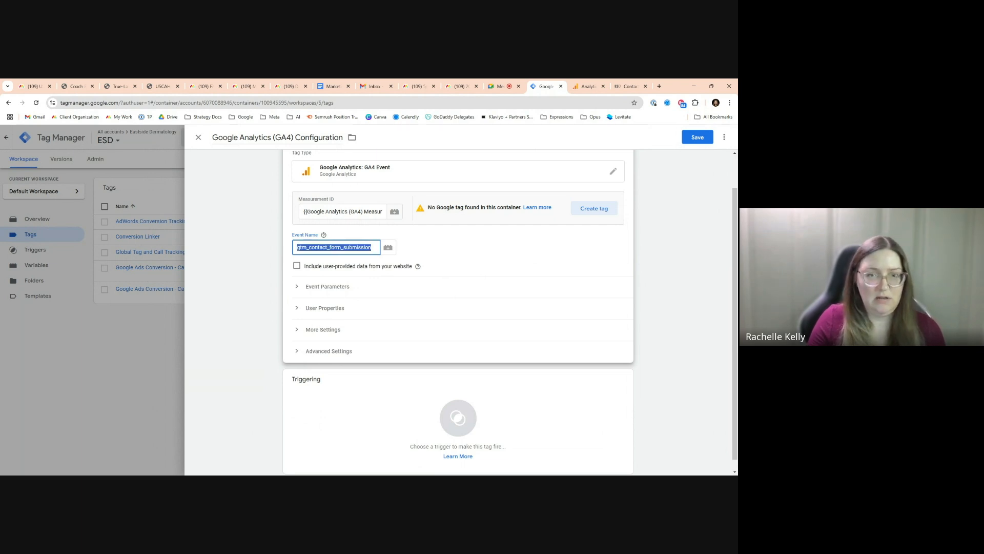
pyautogui.click(422, 252)
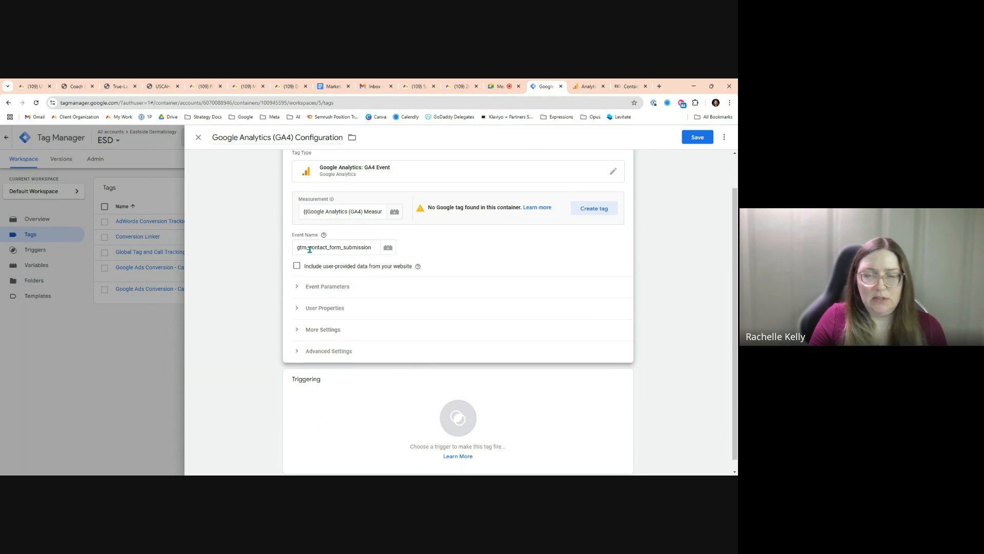
# Retype the underscores in the event name gtm_contact_form_submission
pyautogui.doubleClick(370, 247)
pyautogui.click(360, 247)
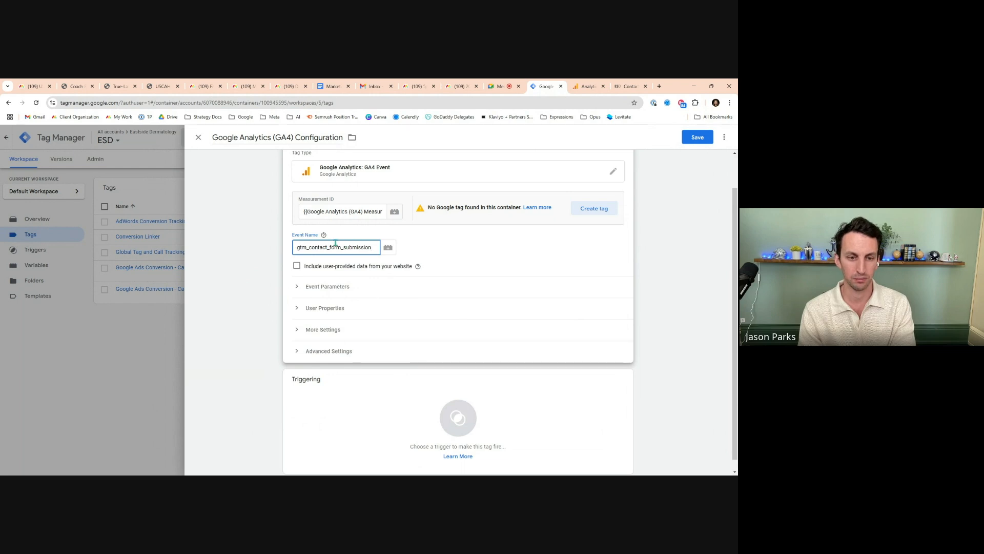
pyautogui.click(309, 247)
pyautogui.press('BackSpace')
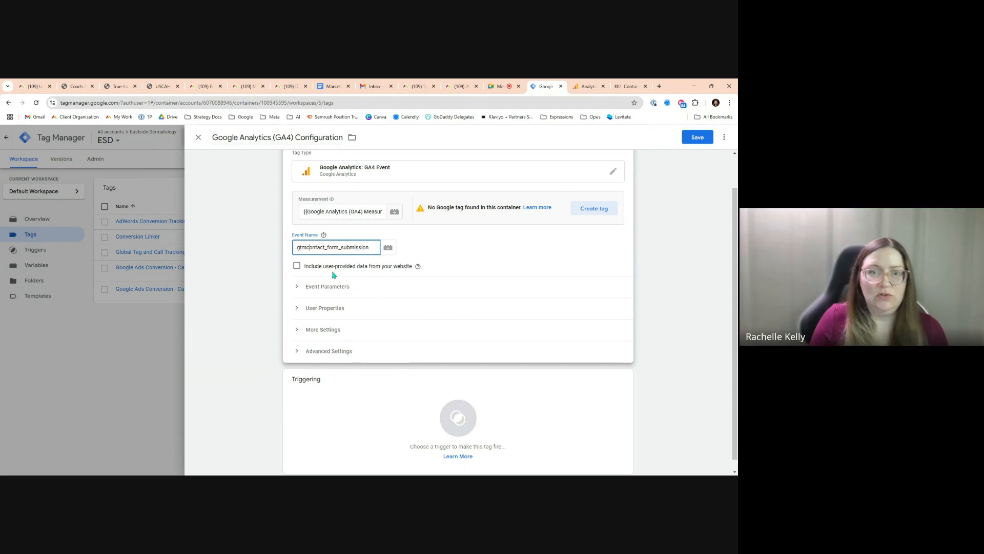
pyautogui.click(325, 247)
pyautogui.press('BackSpace')
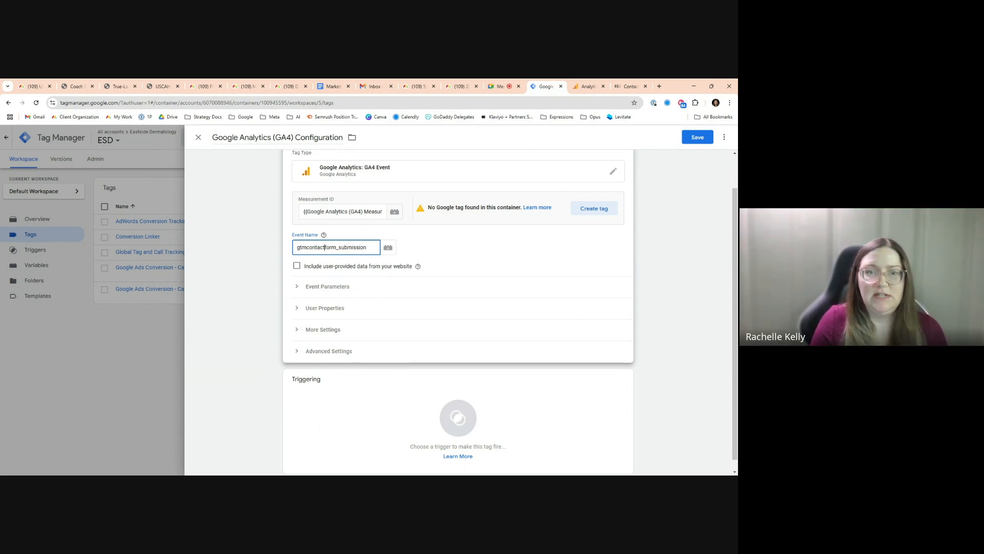
pyautogui.write('_')
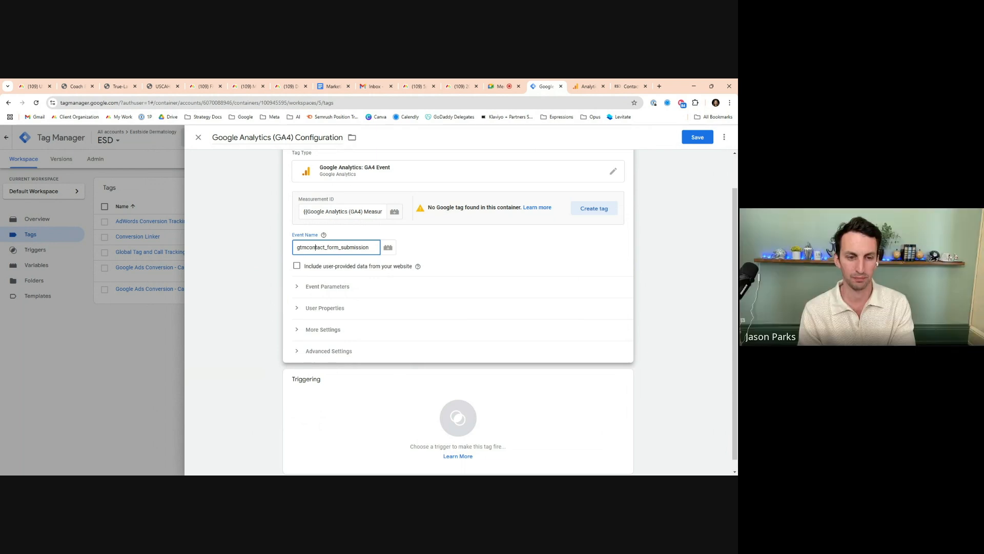
pyautogui.click(309, 247)
pyautogui.write('_')
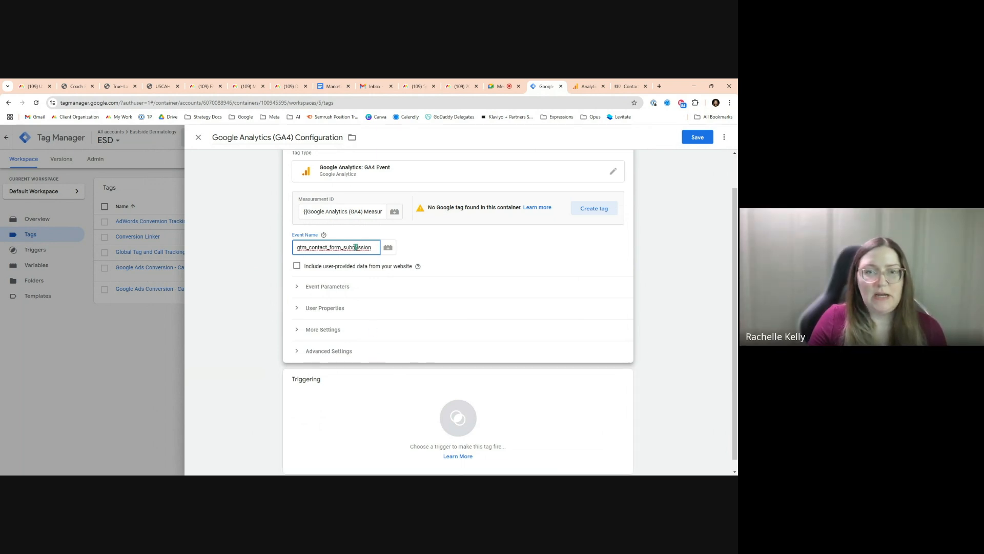
# Copy the event name and switch to Google Analytics to open the property's Key events page
pyautogui.hotkey('ctrl', 'a')
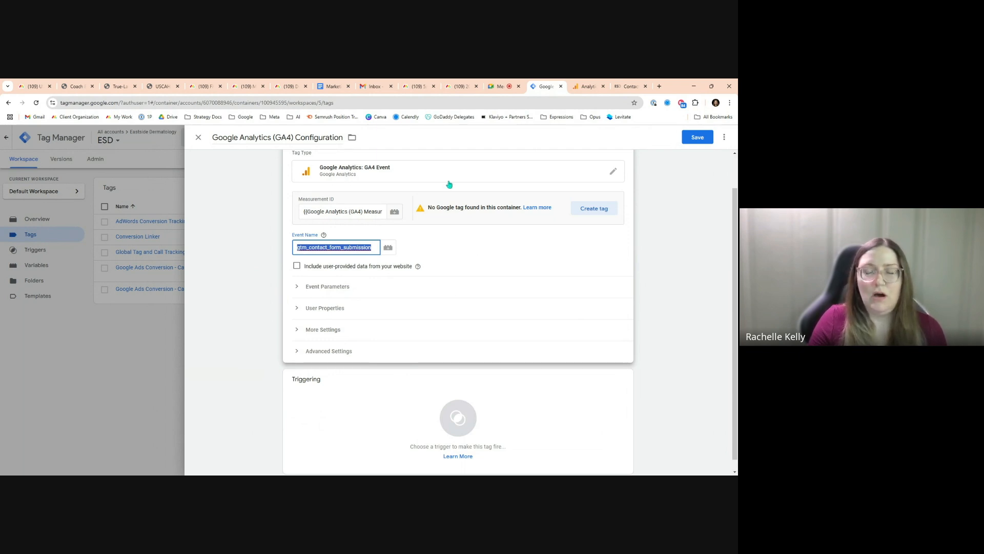
pyautogui.click(586, 87)
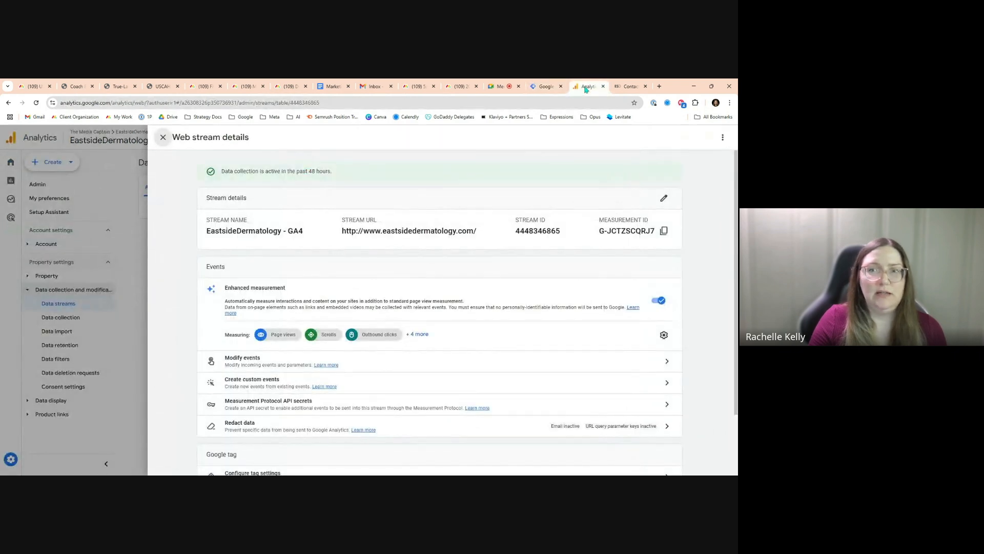
pyautogui.click(162, 137)
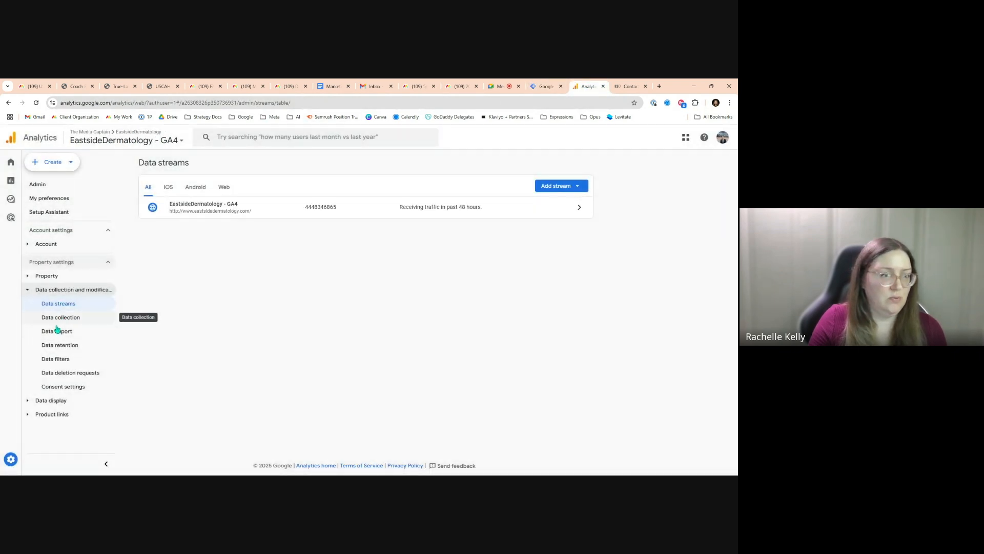
pyautogui.click(49, 400)
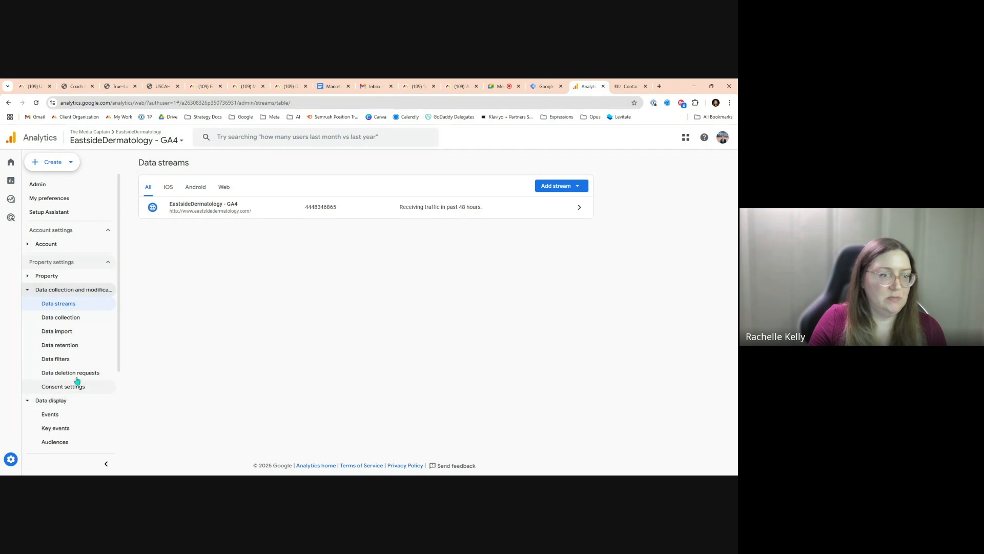
pyautogui.scroll(-1, 71, 380)
pyautogui.click(57, 391)
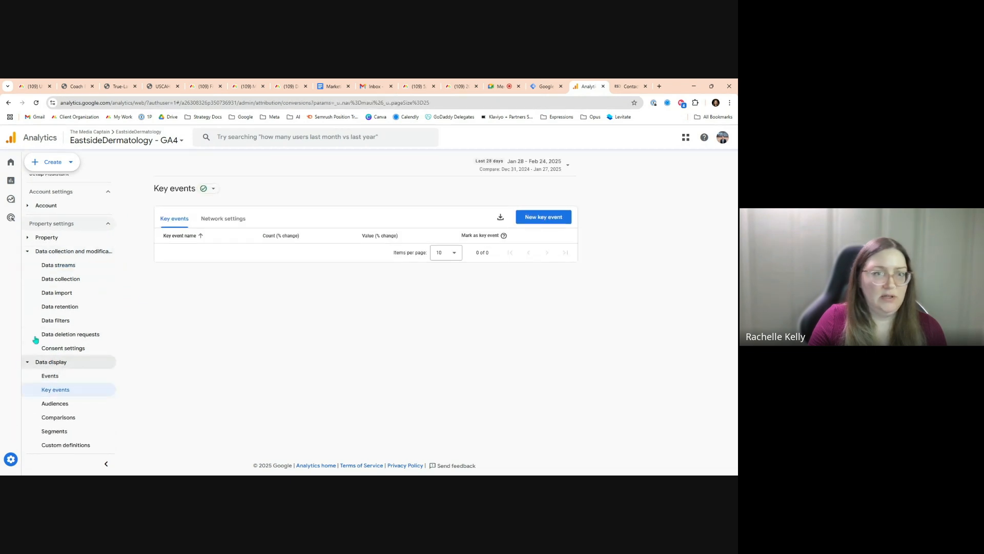
# Create a new key event named gtm_contact_form_submission by pasting the copied event name
pyautogui.click(545, 219)
pyautogui.click(520, 177)
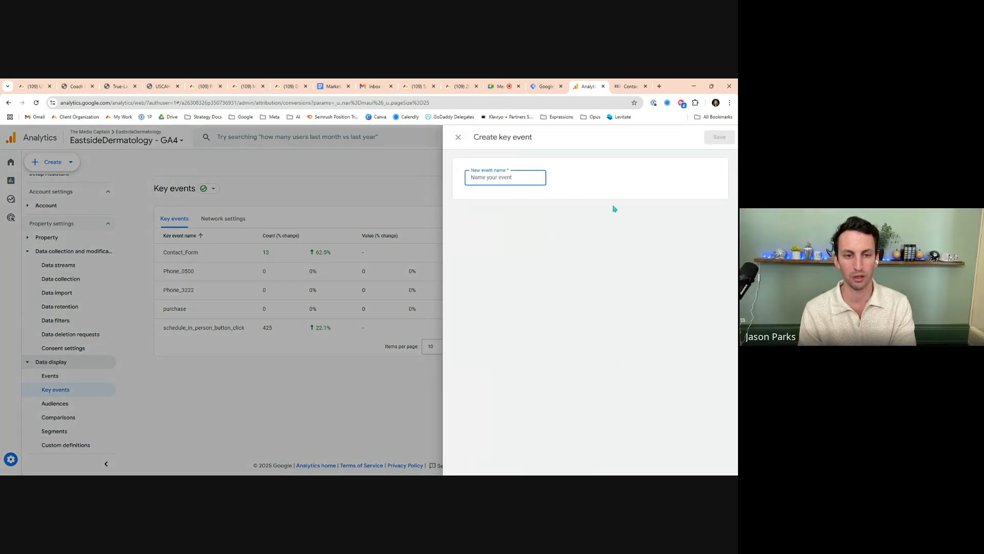
pyautogui.hotkey('ctrl', 'v')
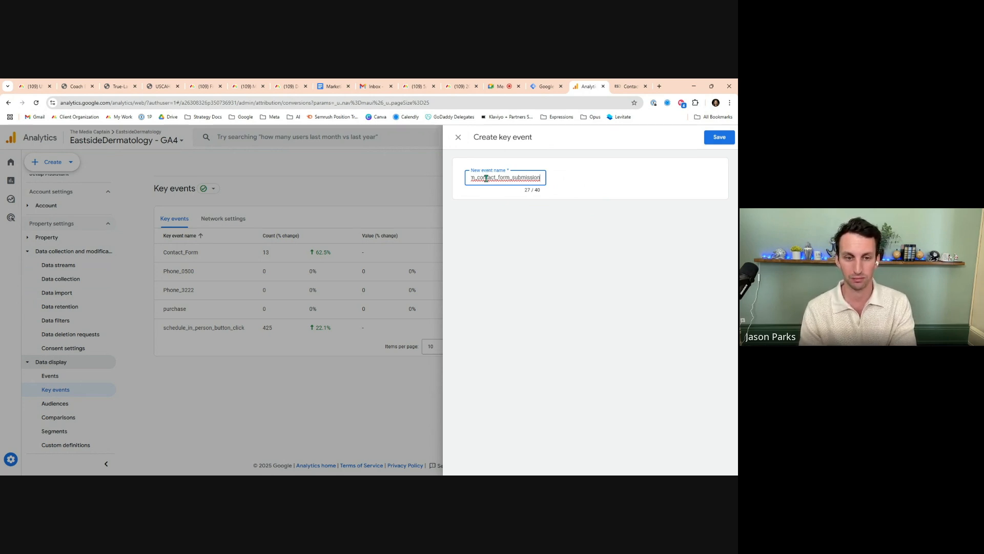
pyautogui.click(542, 181)
pyautogui.moveTo(542, 180); pyautogui.dragTo(497, 181)
pyautogui.click(720, 138)
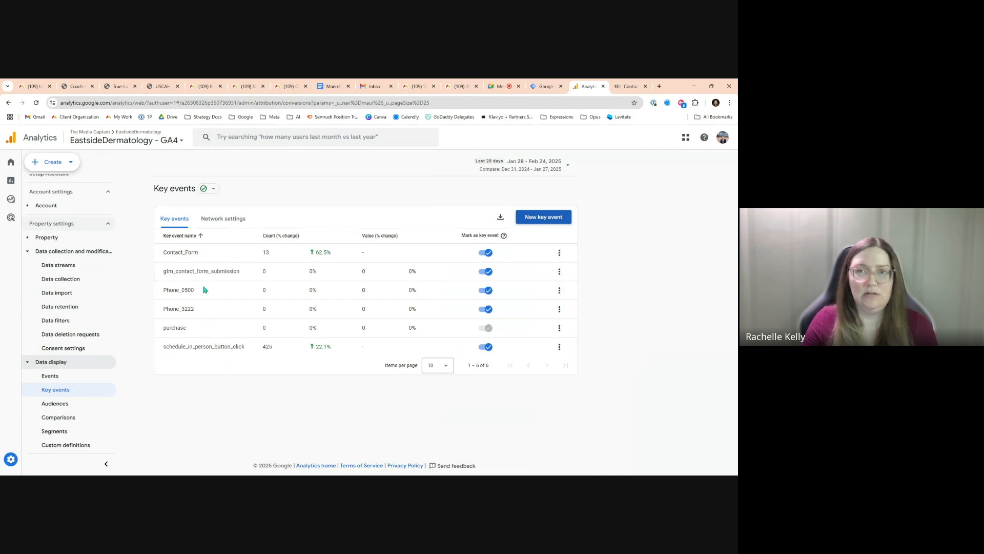
# Return to Tag Manager and start a new trigger for the tag named Thank You Page View
pyautogui.click(546, 86)
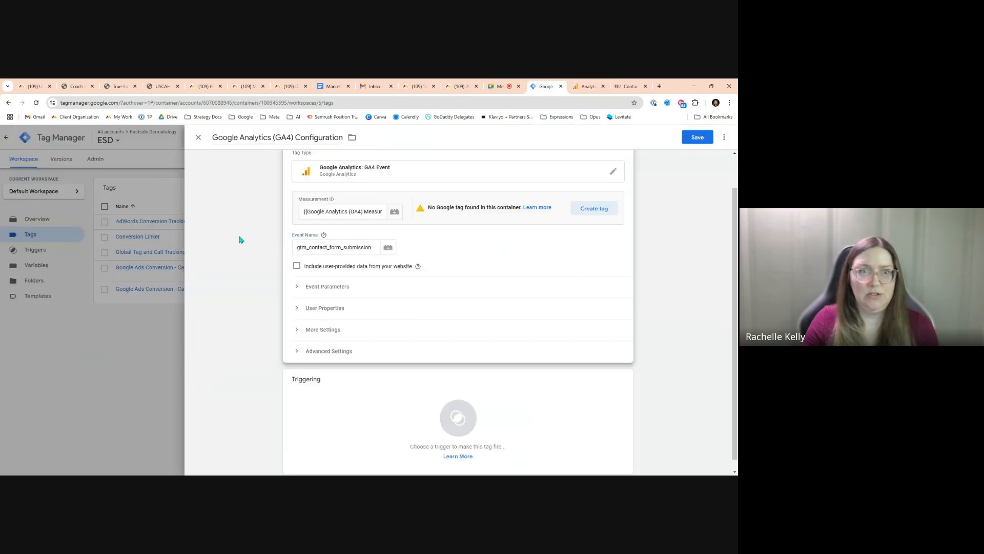
pyautogui.scroll(-1, 399, 269)
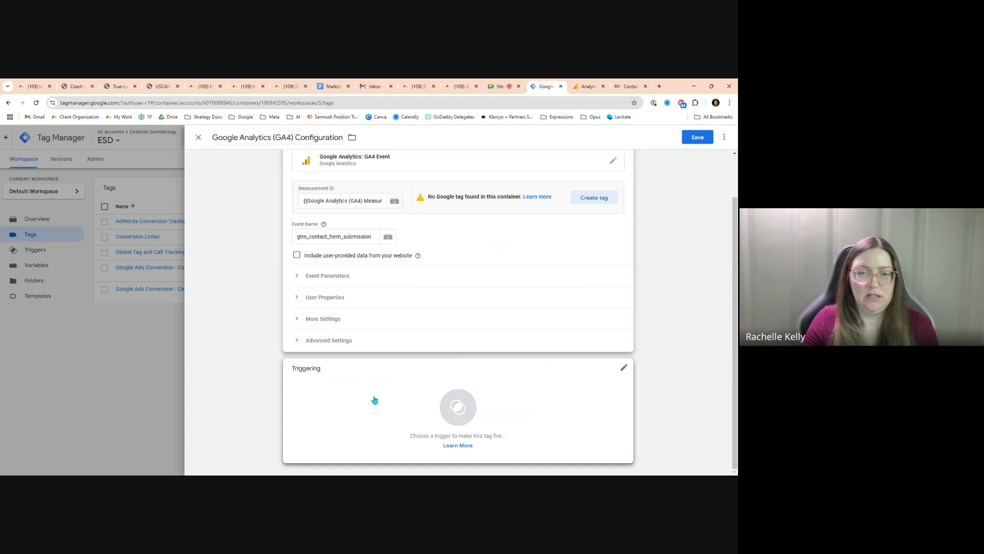
pyautogui.click(375, 400)
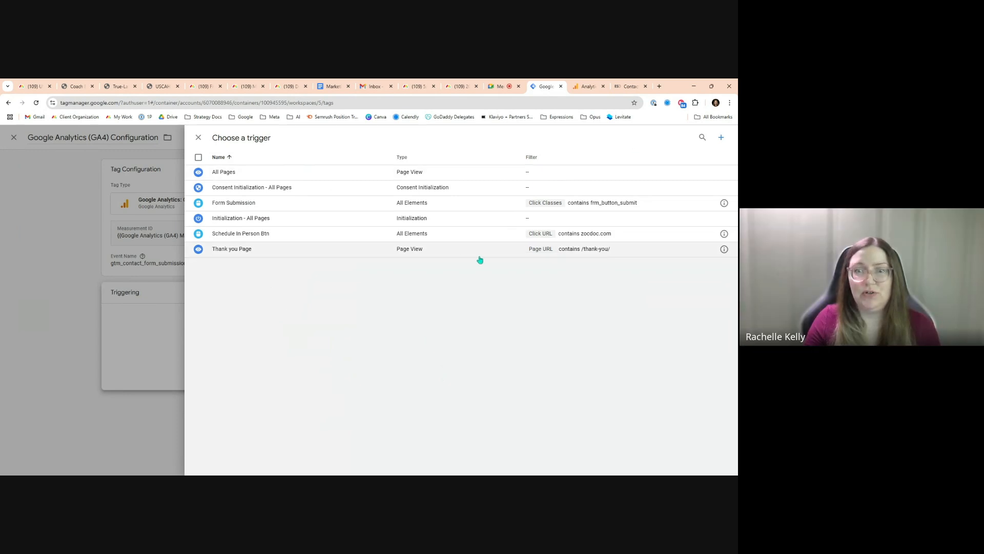
pyautogui.click(720, 143)
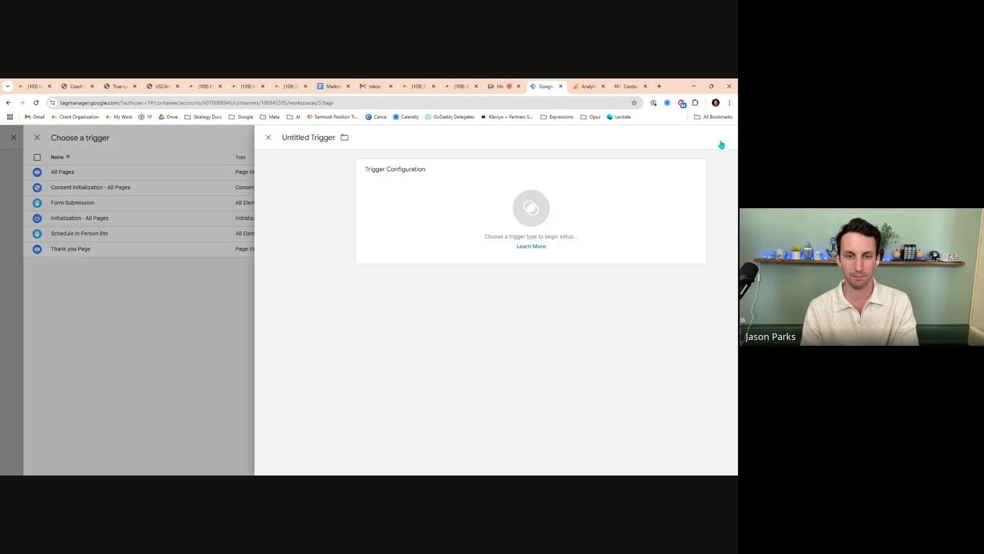
pyautogui.click(238, 137)
pyautogui.hotkey('ctrl', 'a')
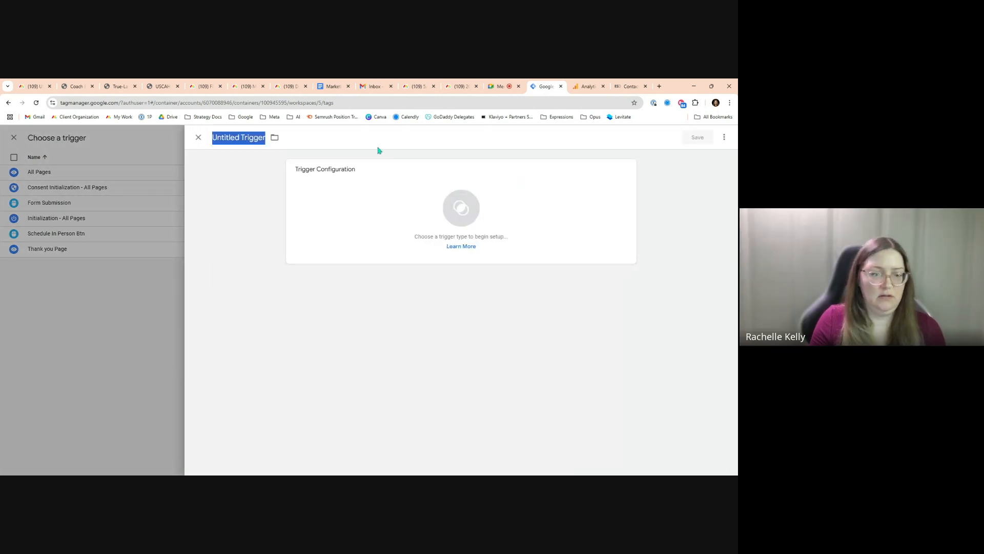
pyautogui.write('Thank You Pa')
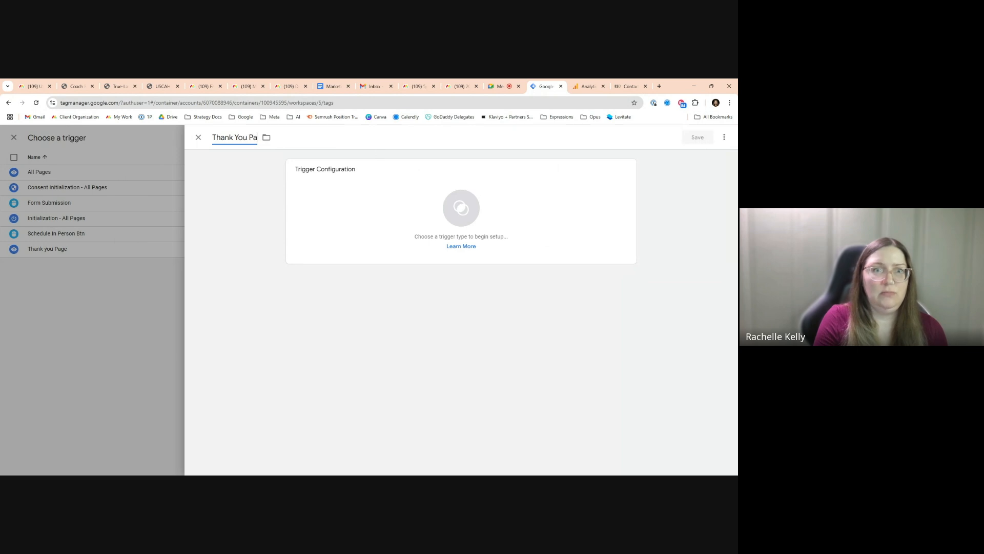
pyautogui.write('ge View')
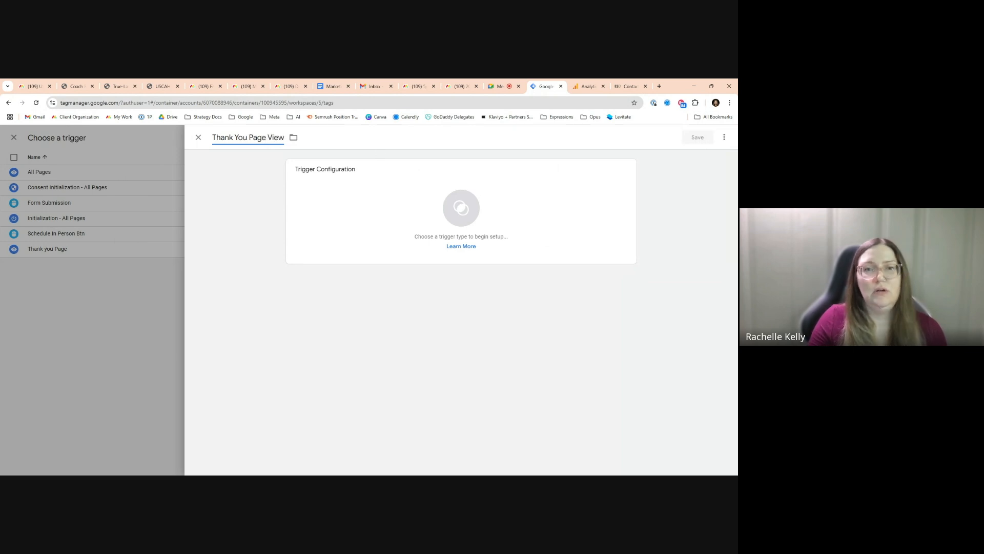
# Set the trigger type to Initialization, firing on some initialization events
pyautogui.click(386, 205)
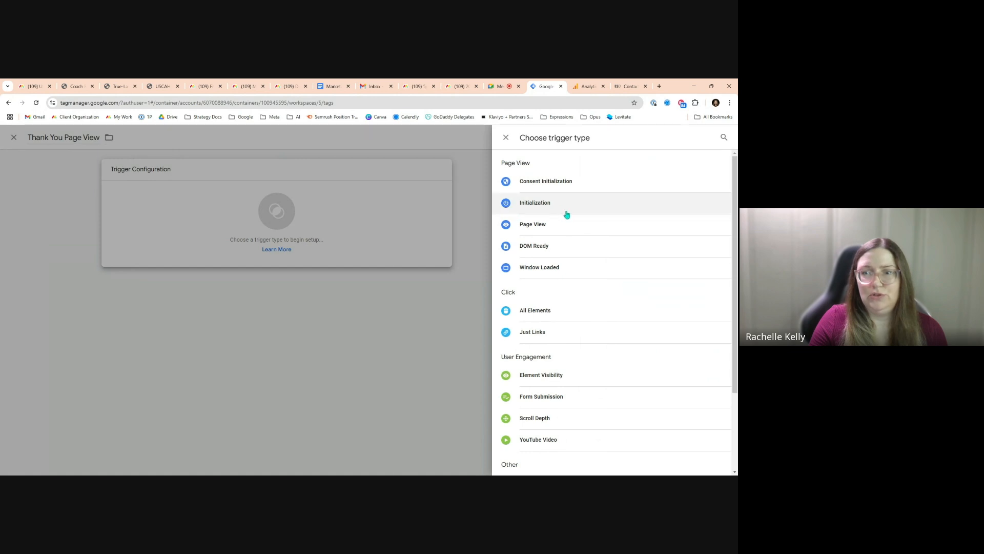
pyautogui.click(538, 203)
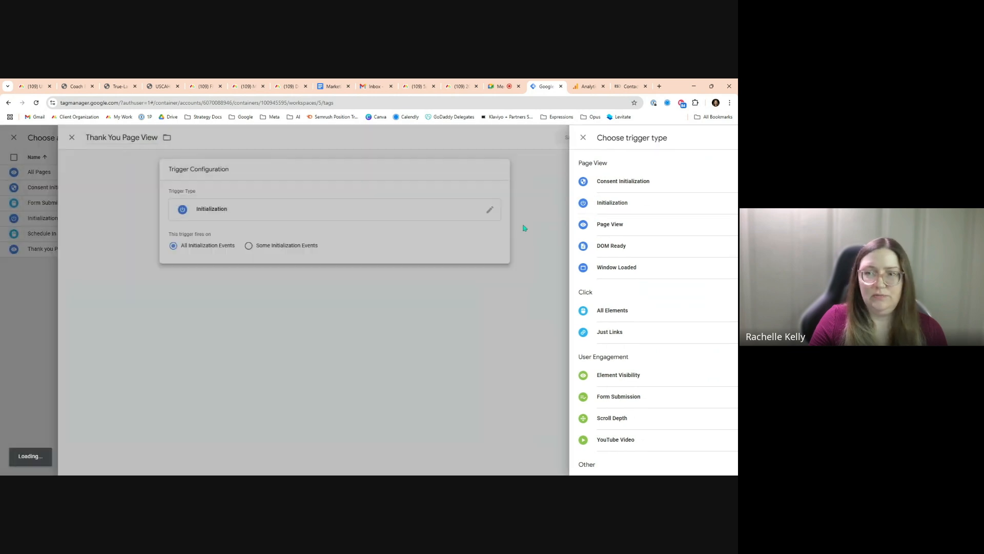
pyautogui.click(415, 250)
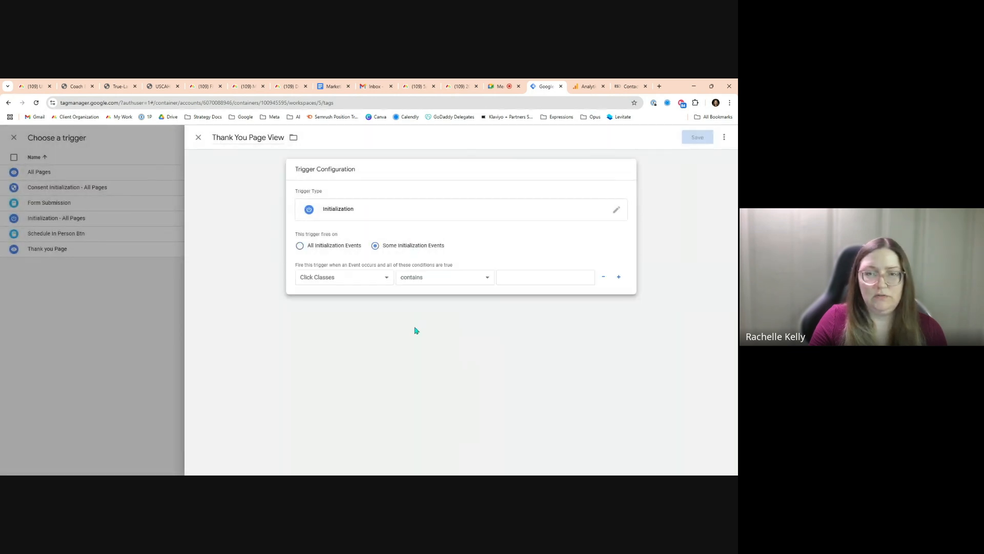
# Add the condition Page URL contains /thank-you and save the trigger
pyautogui.click(353, 283)
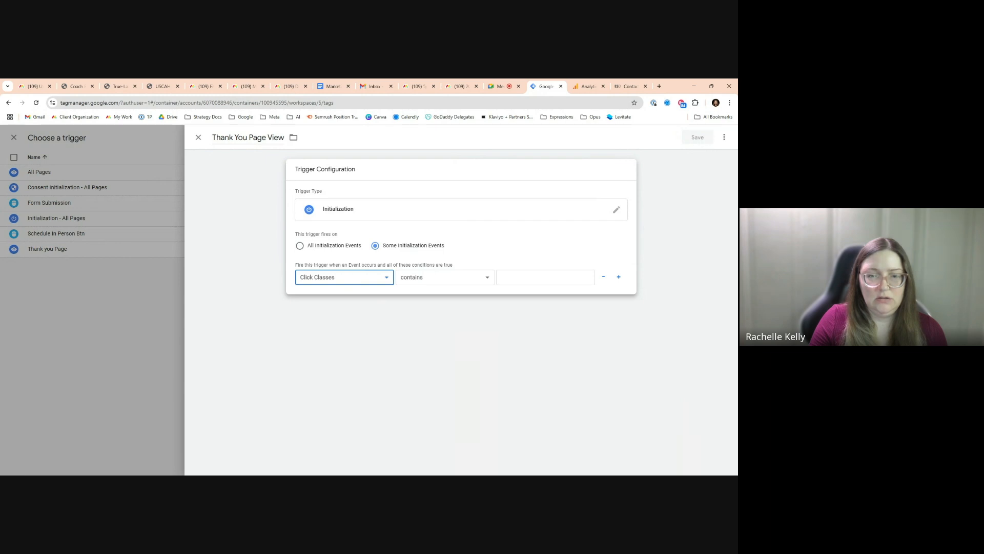
pyautogui.click(360, 374)
pyautogui.click(442, 283)
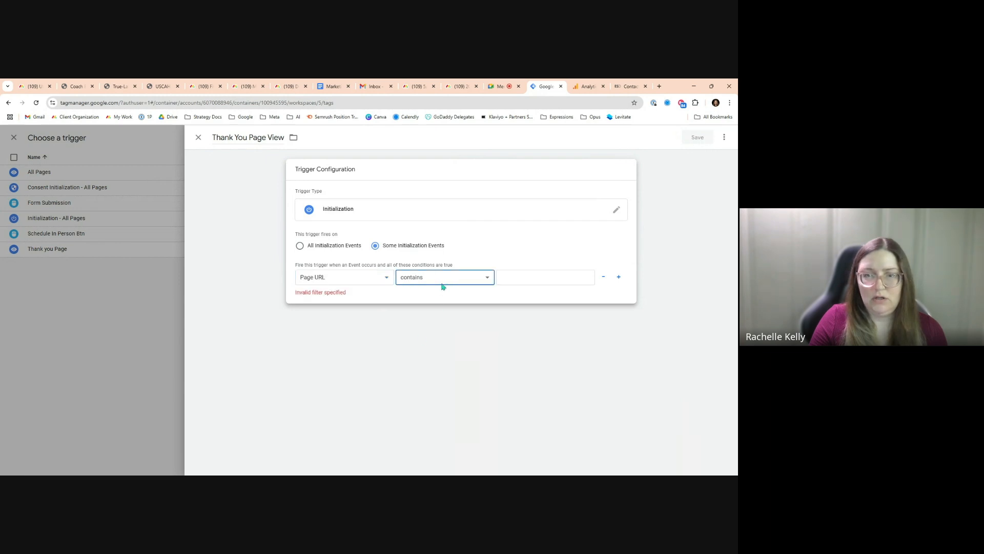
pyautogui.click(523, 281)
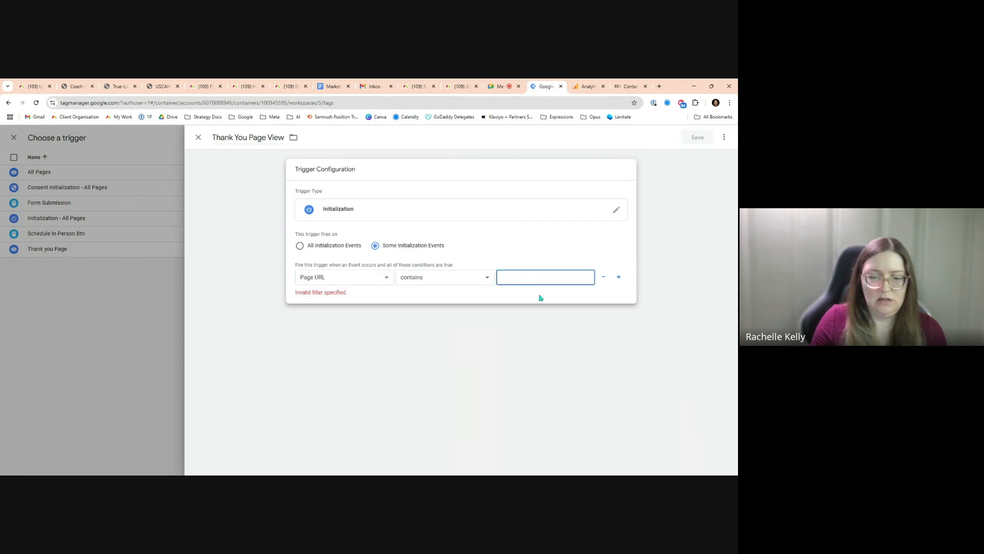
pyautogui.write('/thank-you')
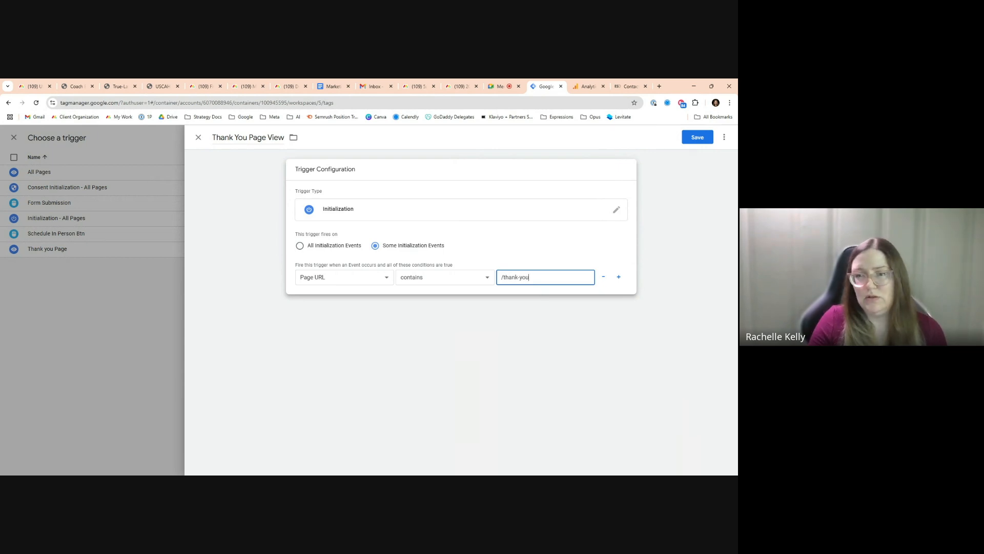
pyautogui.moveTo(534, 277); pyautogui.dragTo(496, 279)
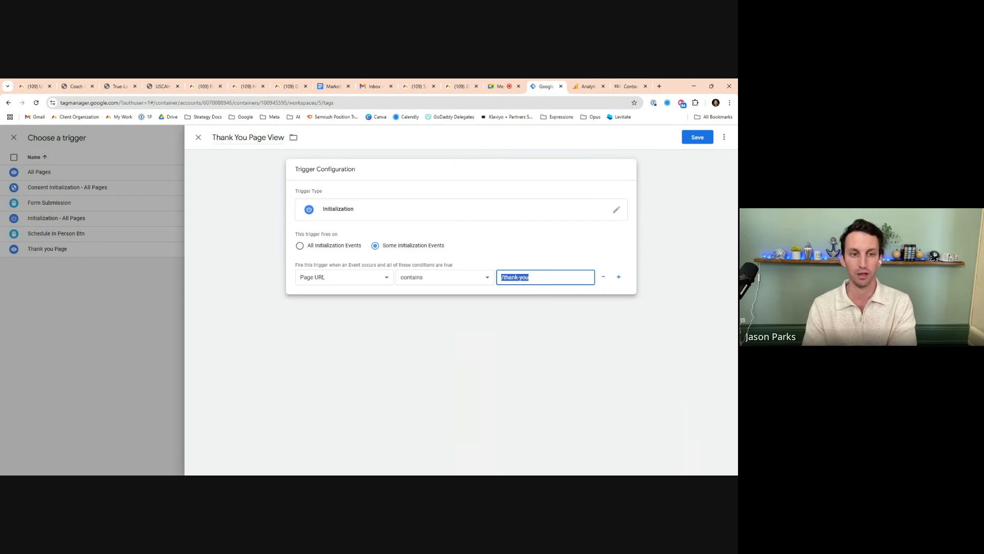
pyautogui.click(460, 280)
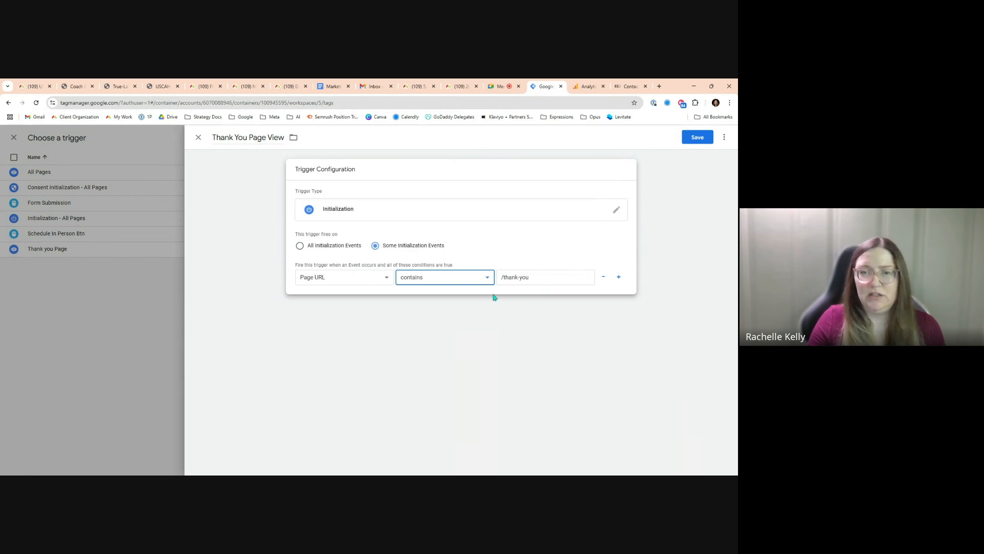
pyautogui.click(542, 276)
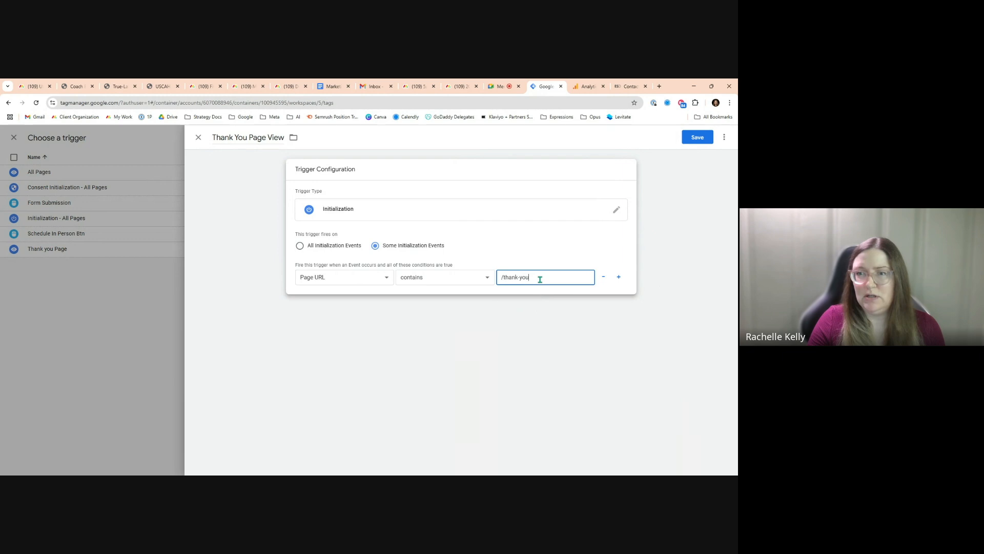
pyautogui.click(710, 136)
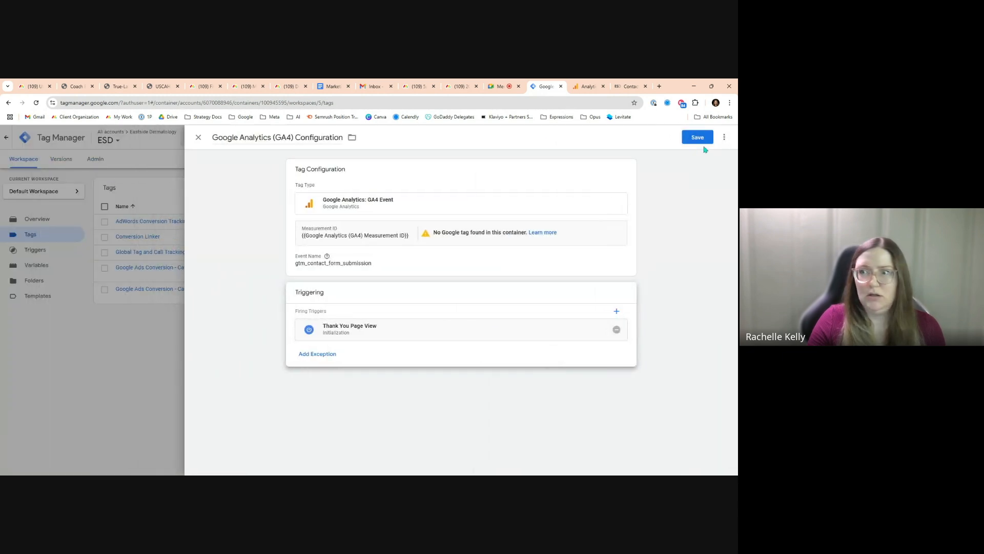
# Save the tag as GA4 Event - Contact Form Submission
pyautogui.click(700, 138)
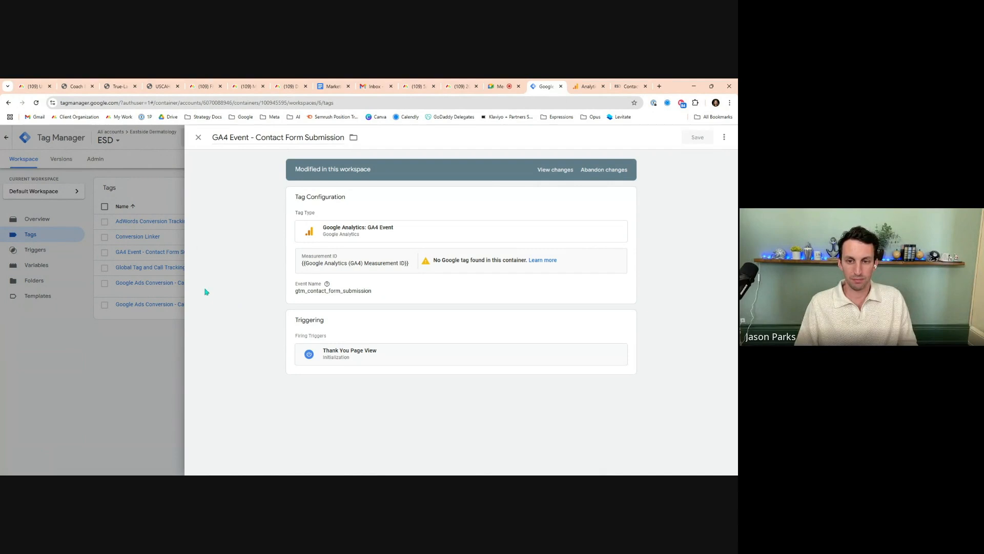
pyautogui.moveTo(213, 138); pyautogui.dragTo(344, 138)
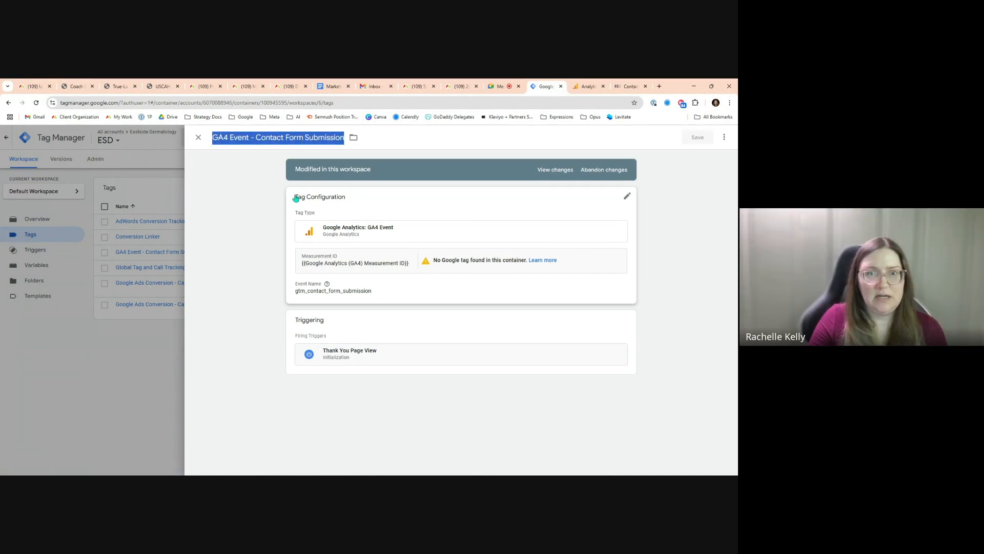
pyautogui.click(233, 187)
# Review the contact form event tag's configuration and firing trigger, then close it
pyautogui.click(336, 259)
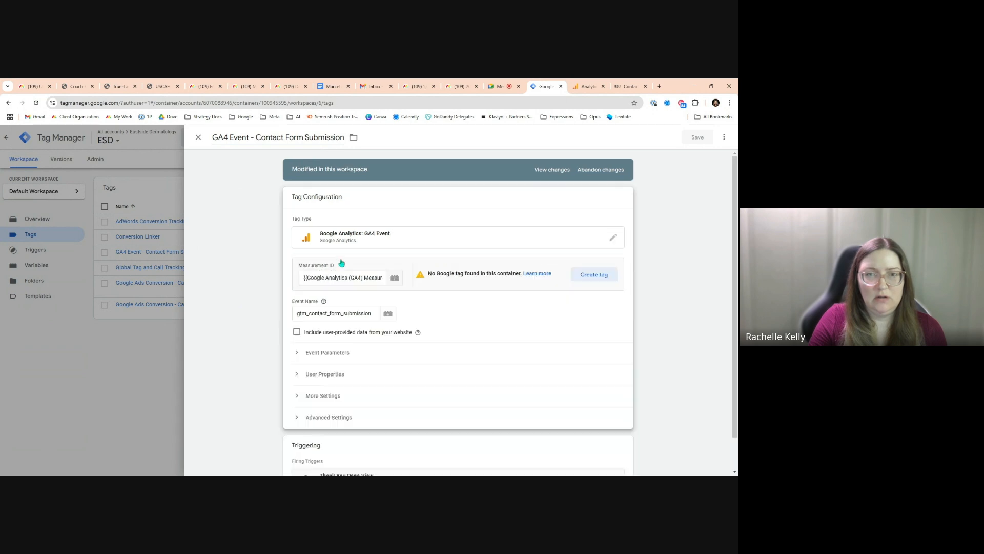
pyautogui.click(328, 278)
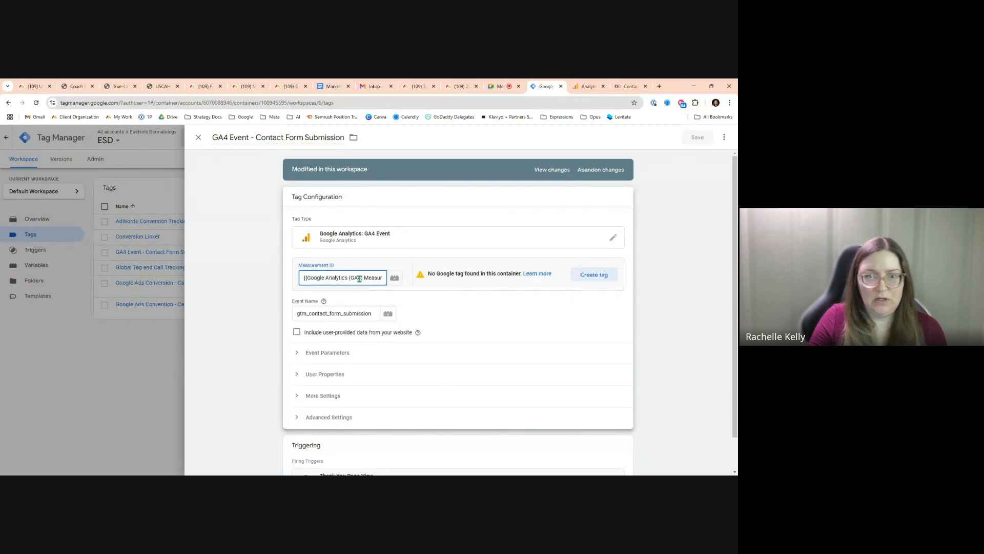
pyautogui.click(318, 314)
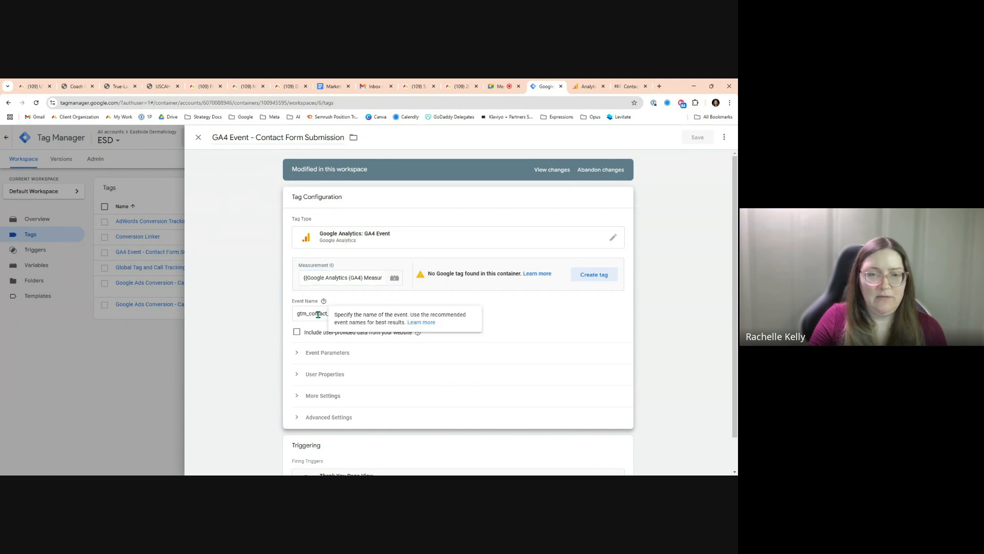
pyautogui.scroll(-1, 557, 327)
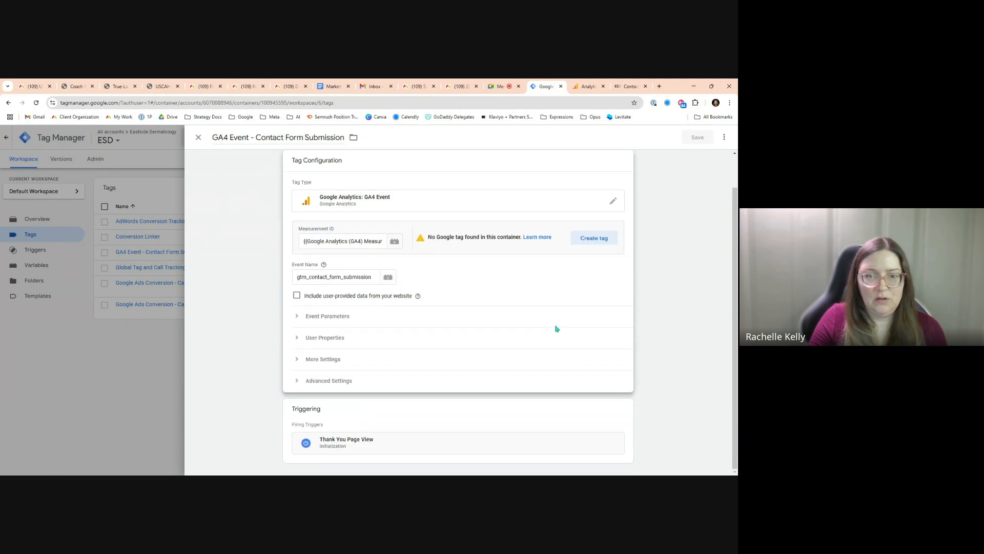
pyautogui.click(459, 412)
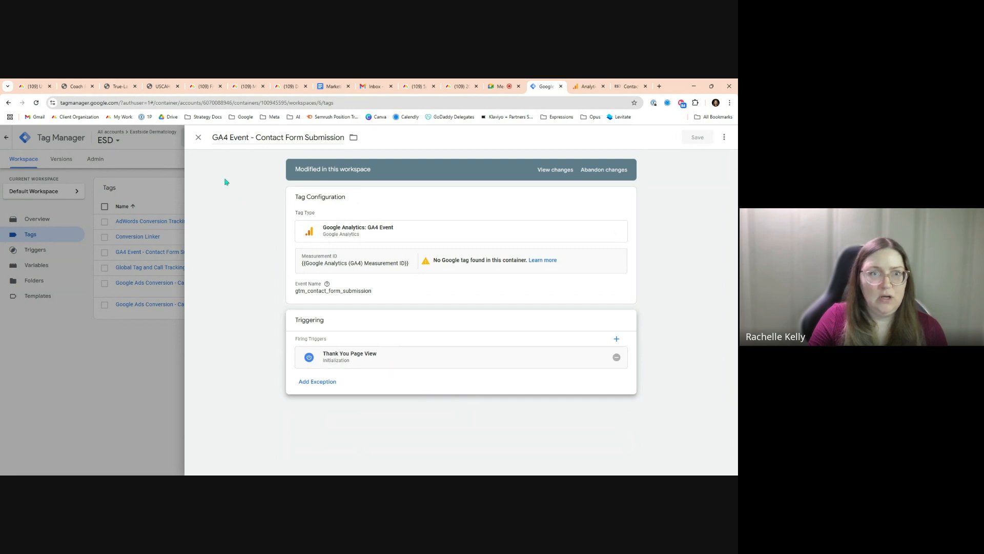
pyautogui.click(199, 137)
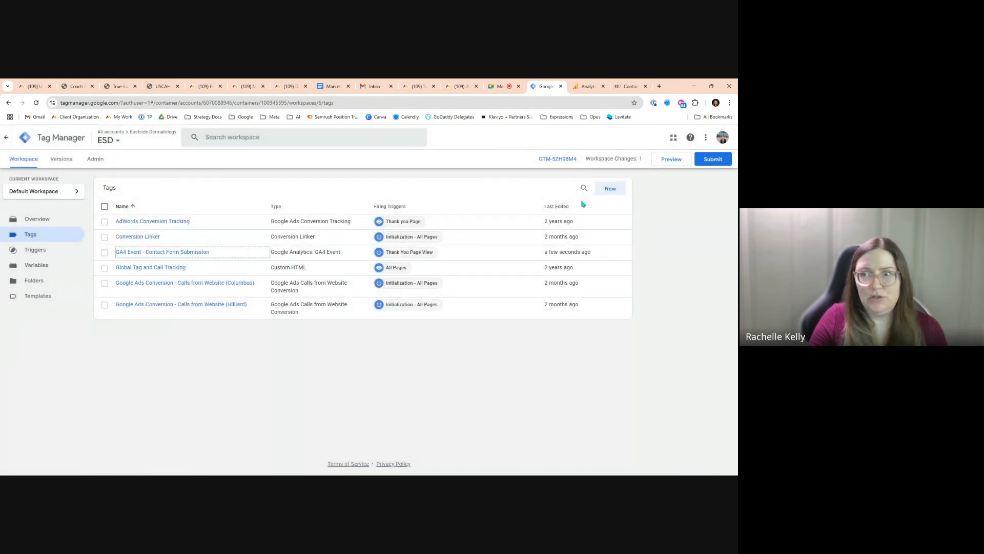
# Create a new tag named Google Analytics (GA4) Configuration
pyautogui.click(611, 188)
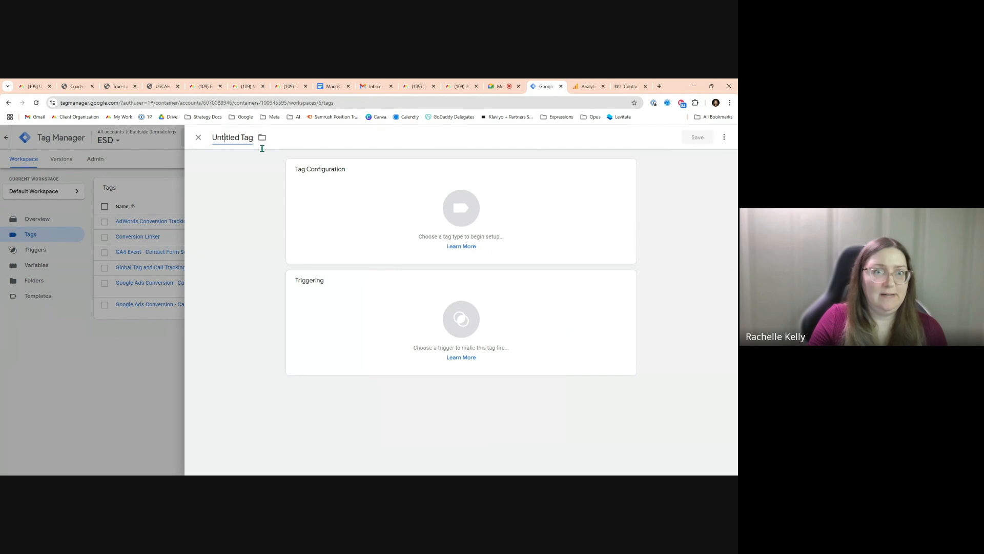
pyautogui.write('Google Analytics (GA')
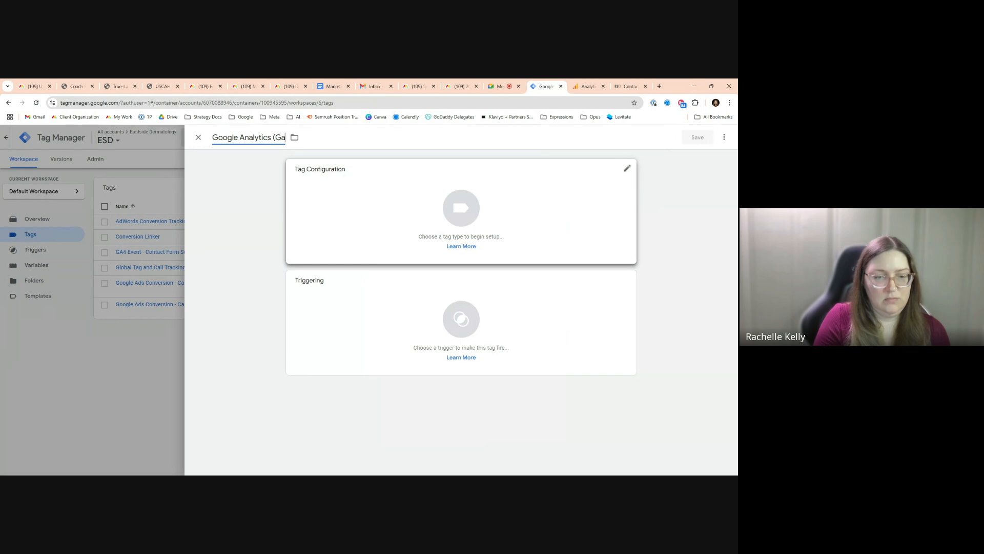
pyautogui.write('4)')
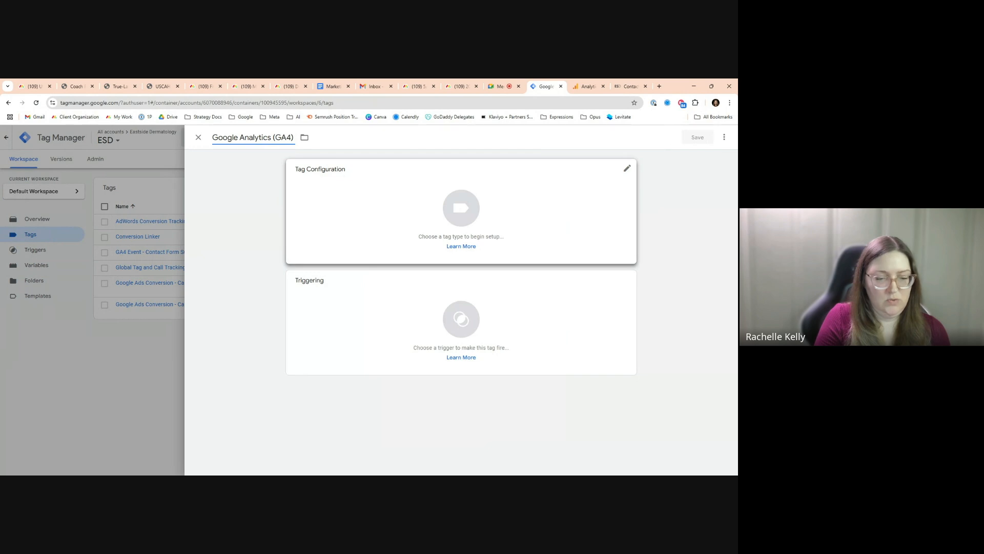
pyautogui.write(' Configuration')
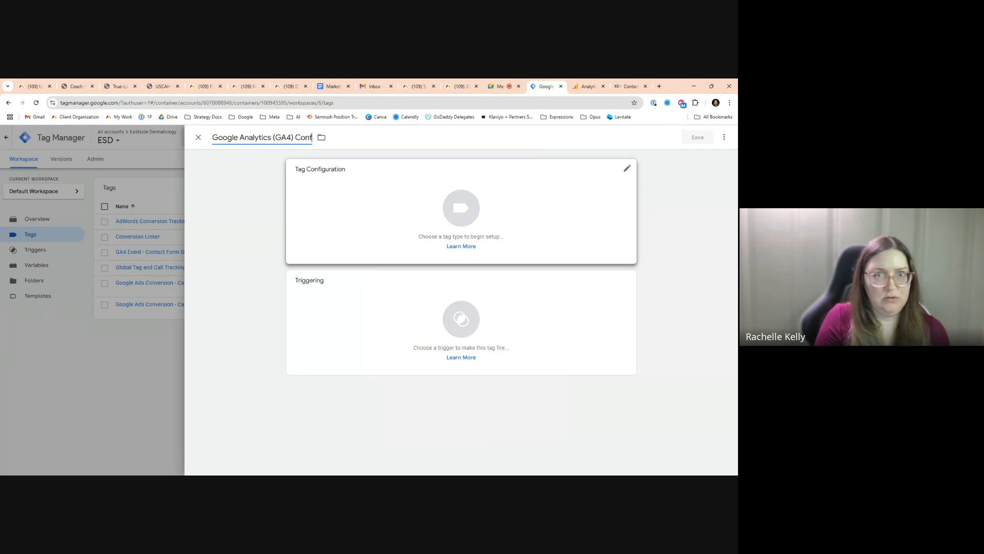
# Make it a Google Tag with the Google Analytics (GA4) Measurement ID variable as tag ID, and save it
pyautogui.click(358, 217)
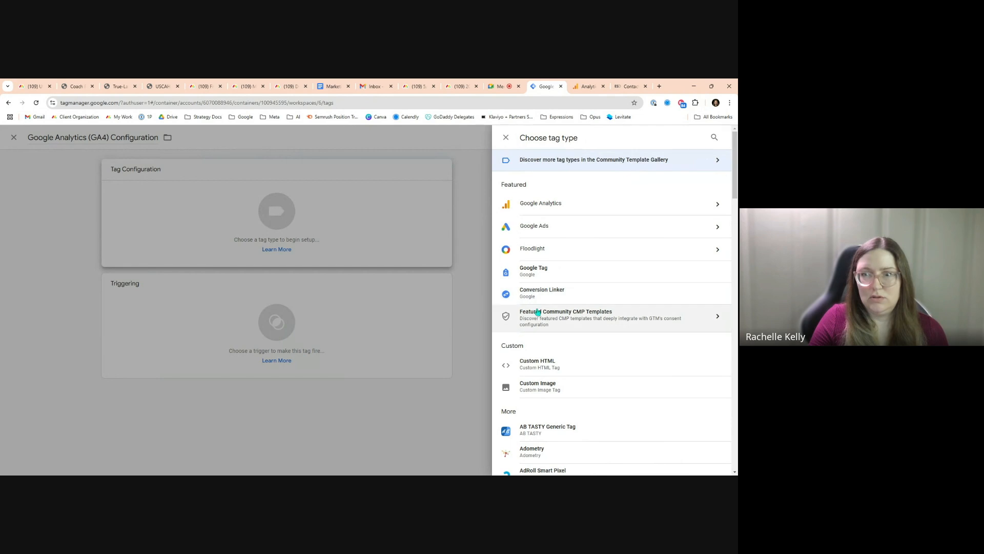
pyautogui.click(538, 203)
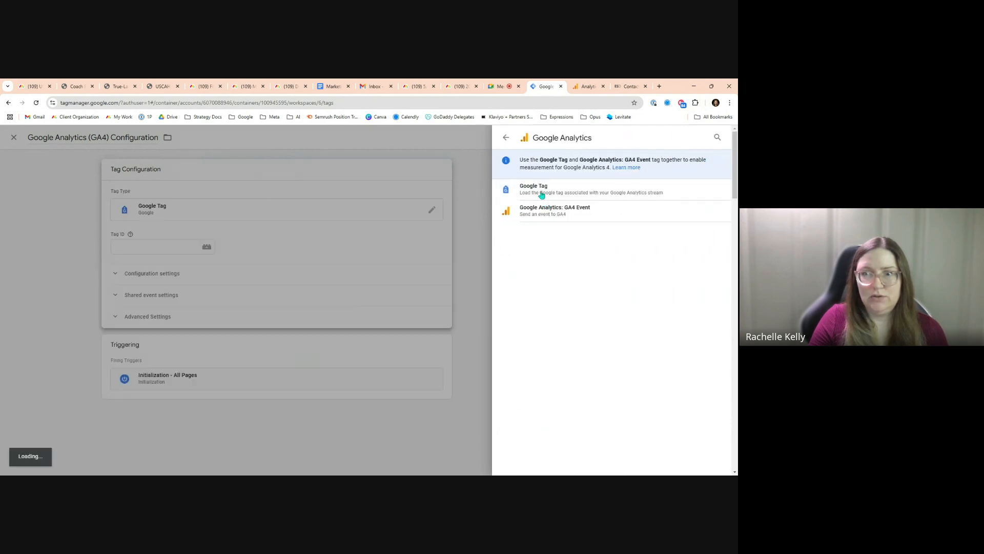
pyautogui.click(536, 195)
pyautogui.click(391, 248)
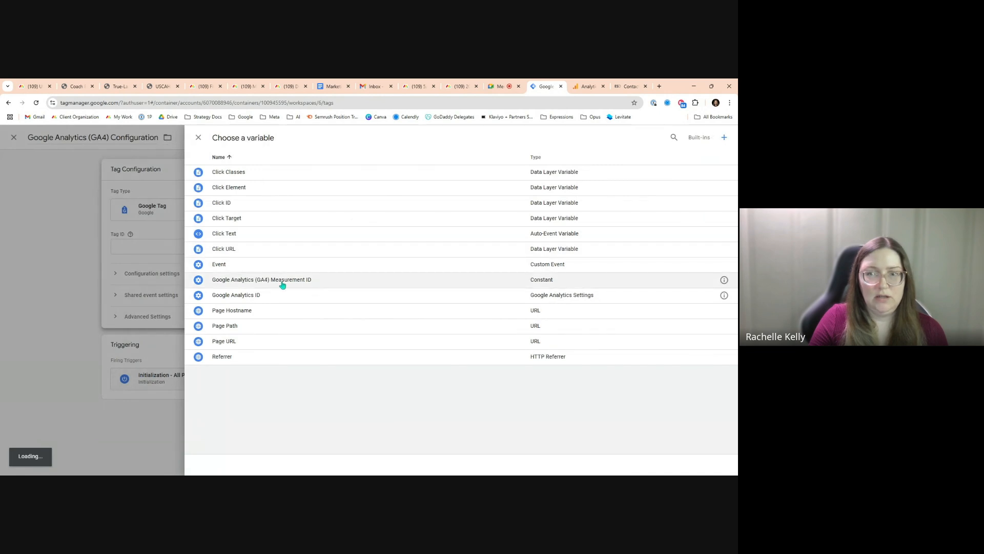
pyautogui.click(358, 282)
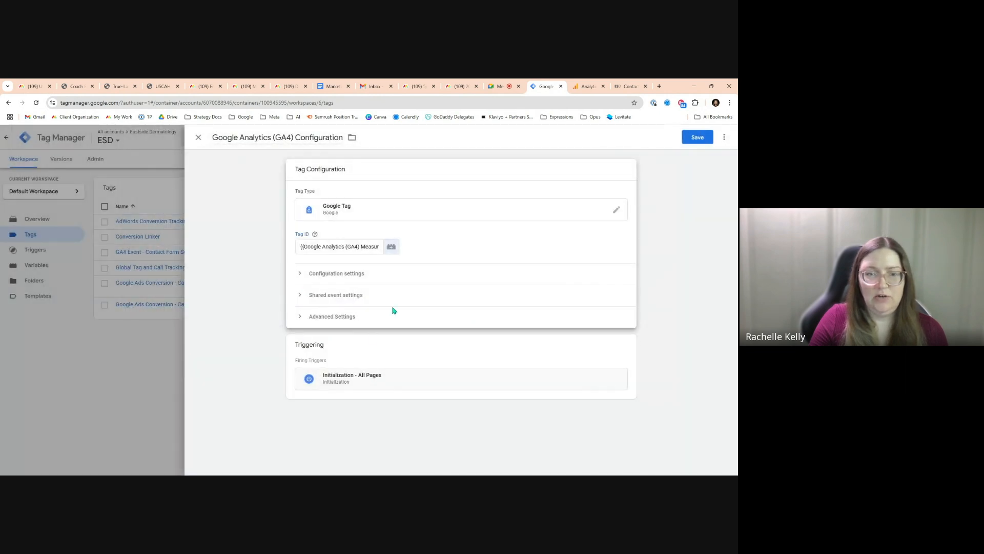
pyautogui.click(701, 142)
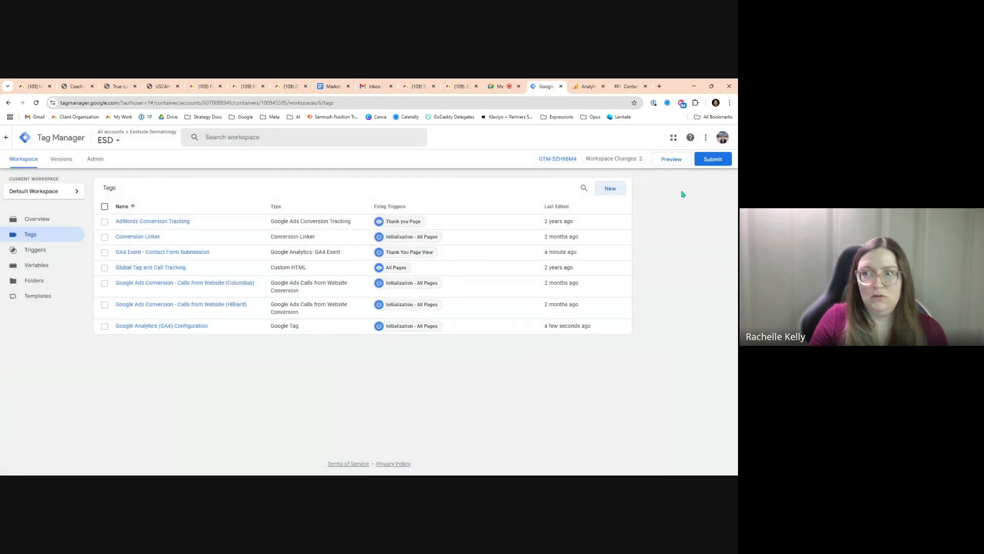
pyautogui.click(669, 159)
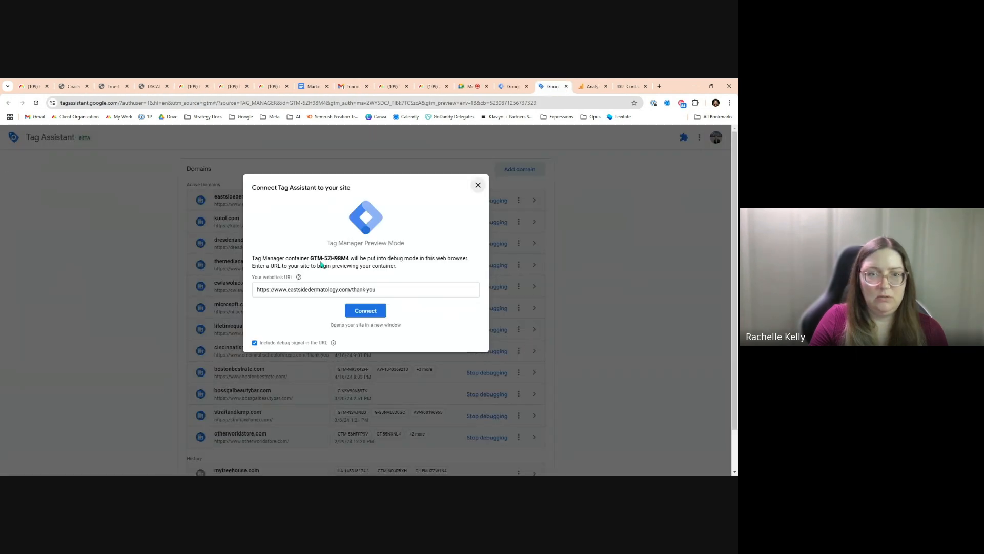
pyautogui.click(370, 314)
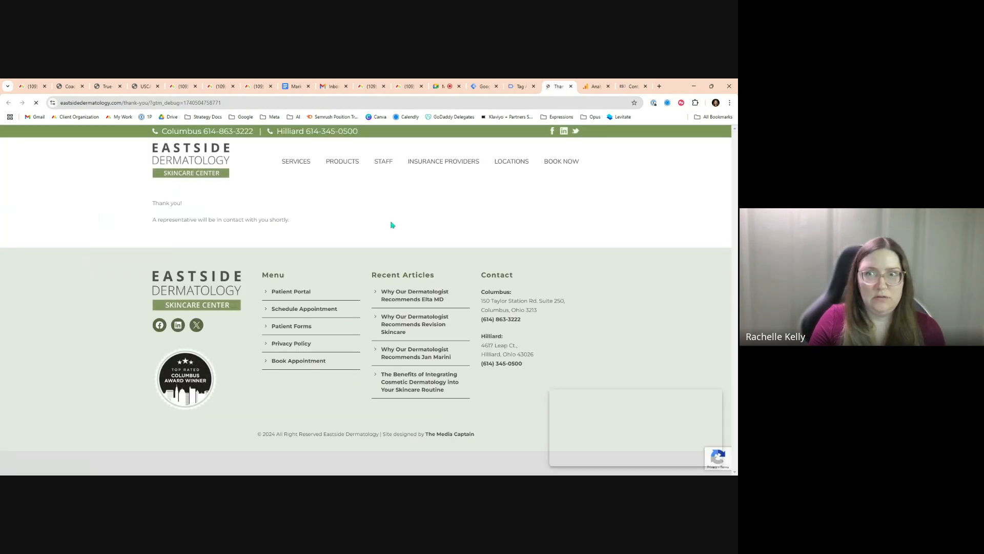
pyautogui.click(513, 87)
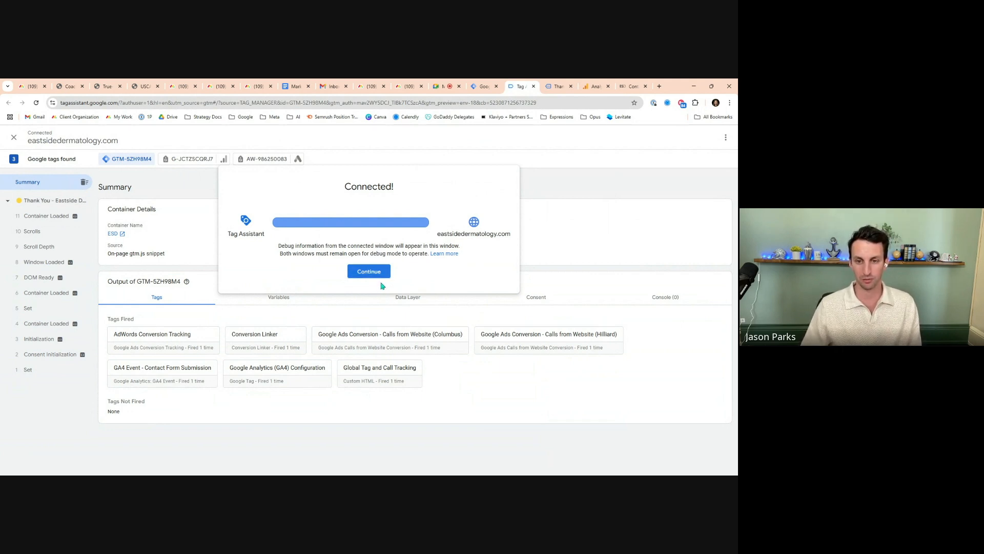
pyautogui.click(367, 272)
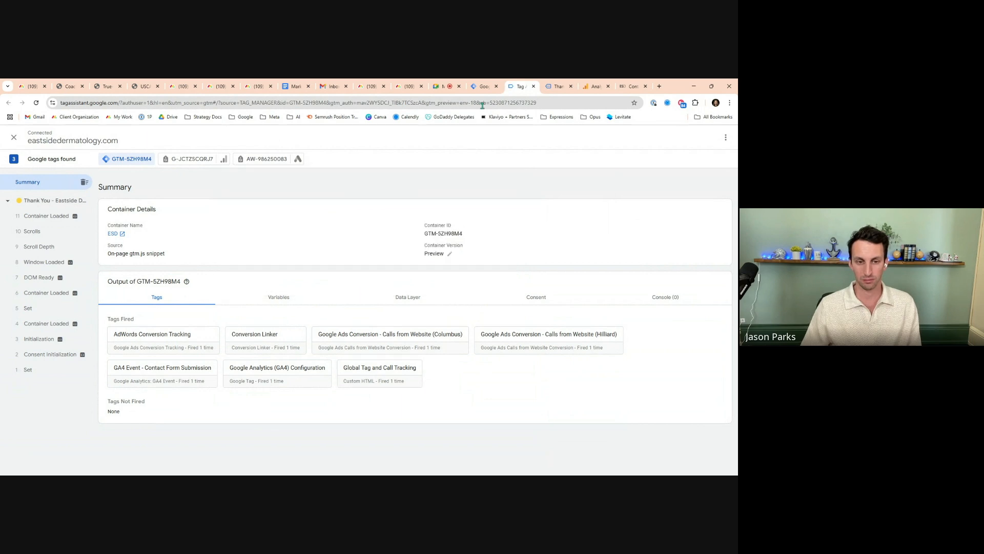
# Examine the Columbus phone number link at the top of the contact page
pyautogui.click(482, 90)
pyautogui.click(533, 86)
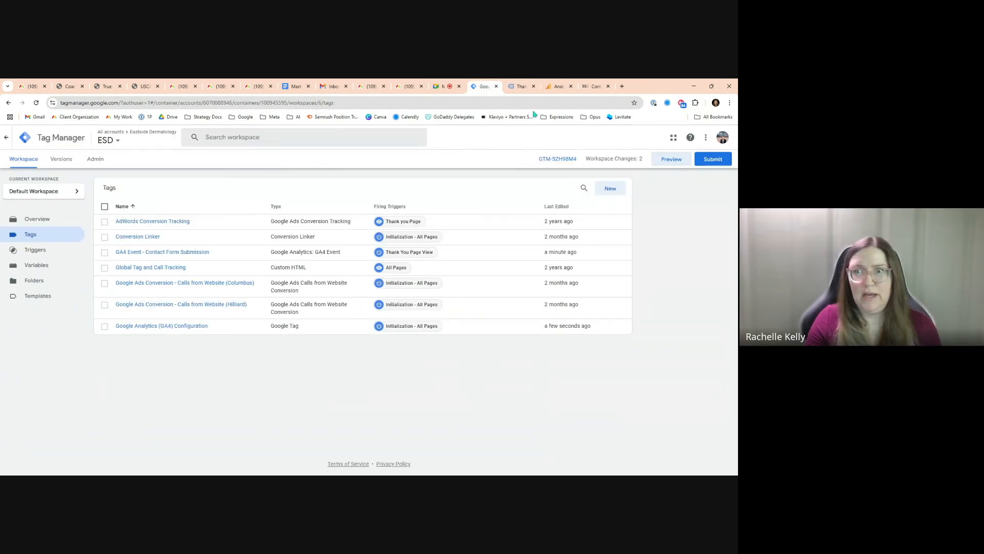
pyautogui.click(534, 86)
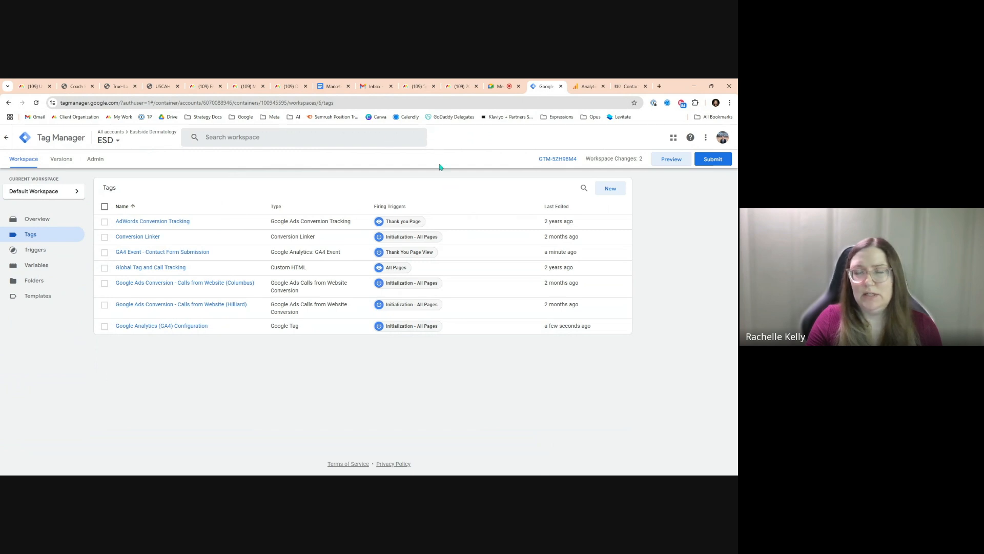
pyautogui.click(624, 87)
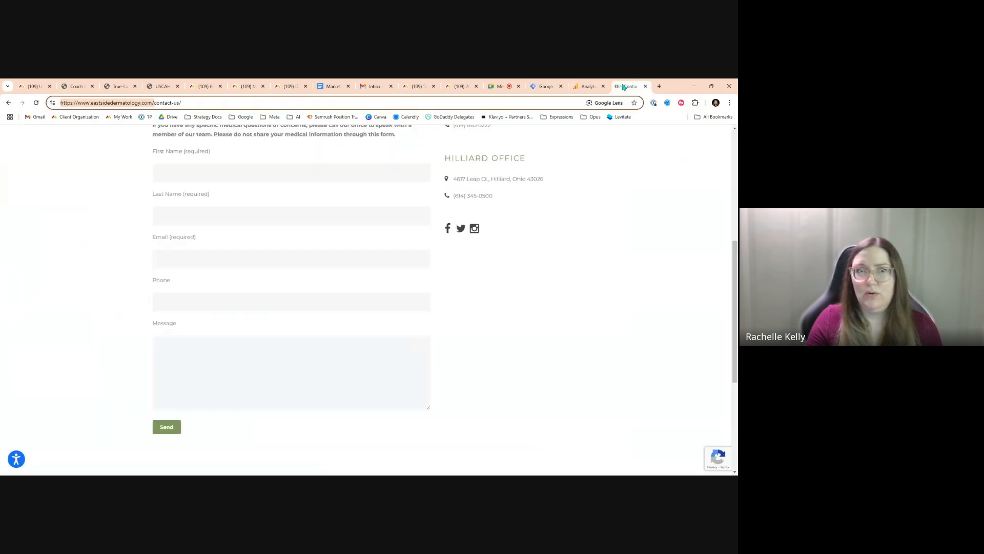
pyautogui.scroll(6, 554, 233)
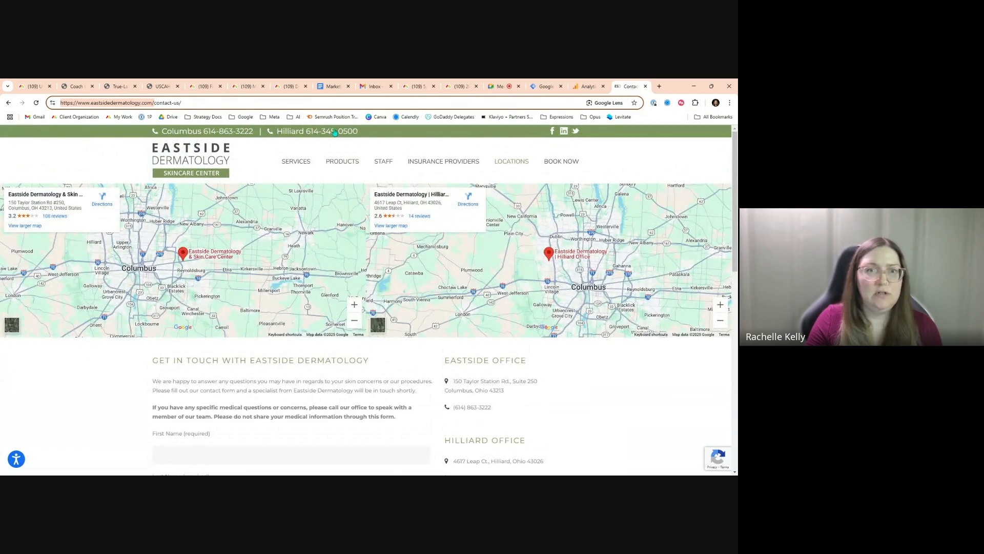
pyautogui.click(239, 134)
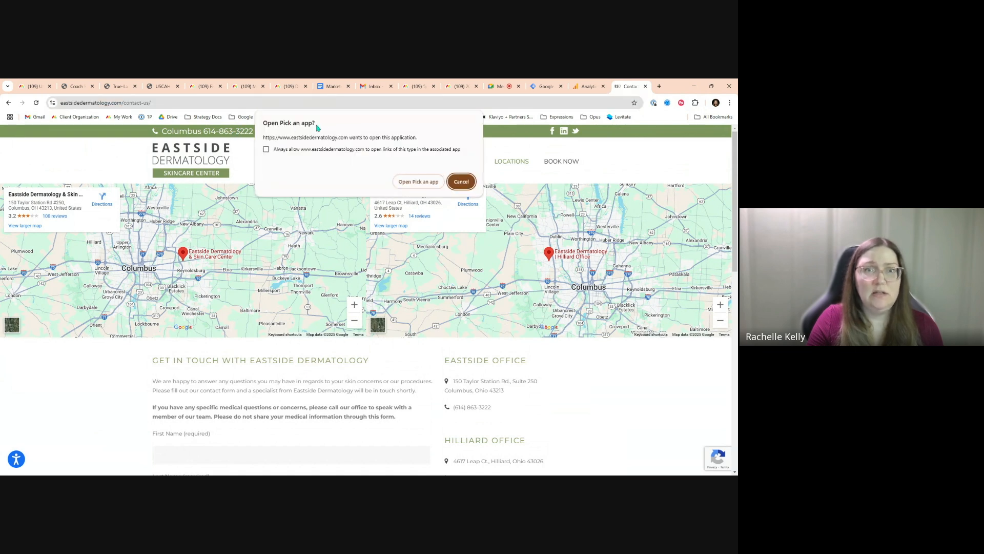
pyautogui.click(461, 181)
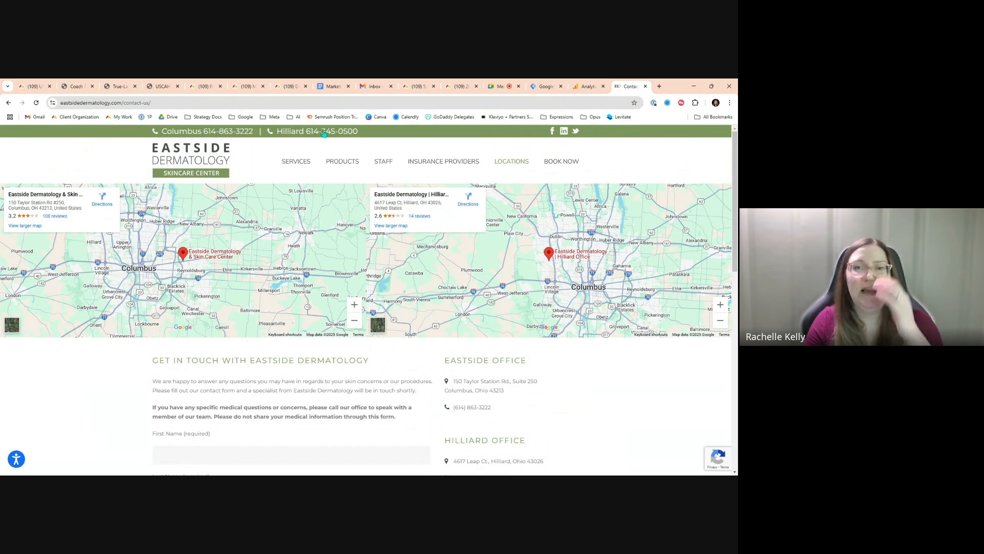
# Back in Tag Manager, create a new tag named GA4 Event - Phone Number Click (Columbus)
pyautogui.click(544, 87)
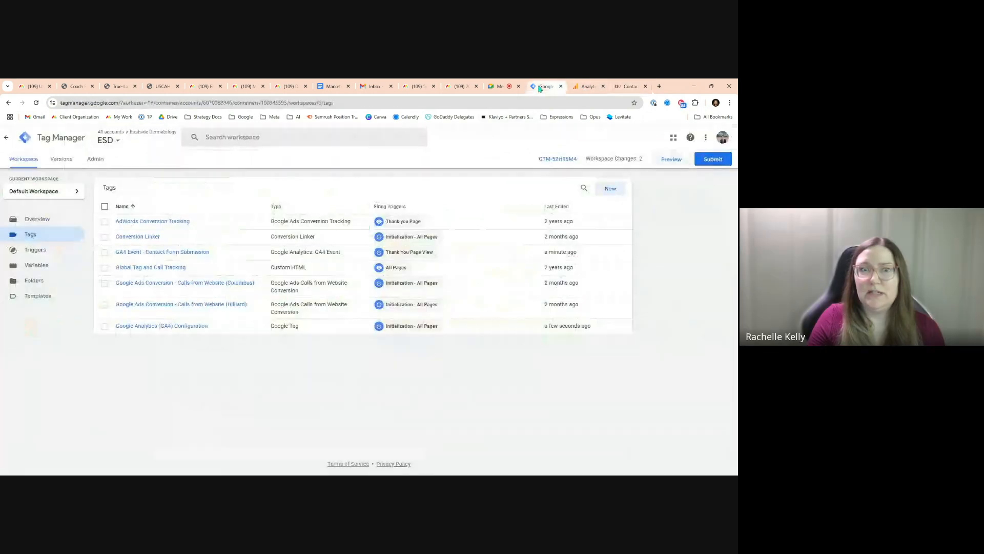
pyautogui.click(610, 189)
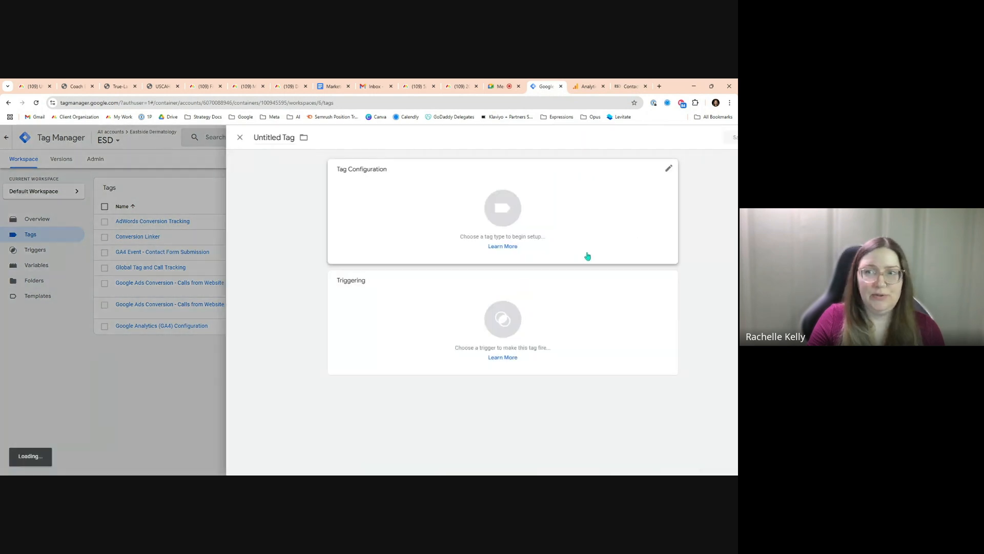
pyautogui.write('GA4 Event - Phone Number Click')
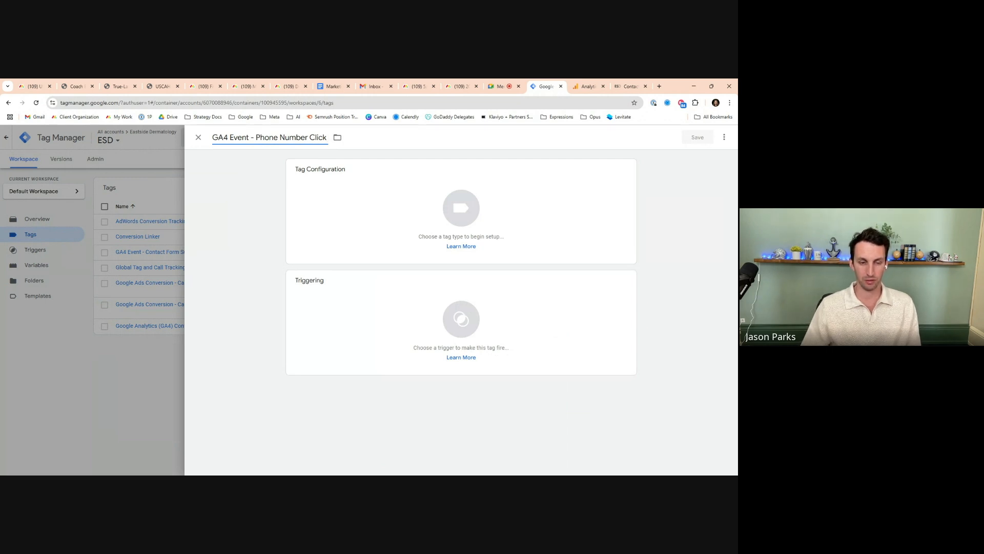
pyautogui.write(' (')
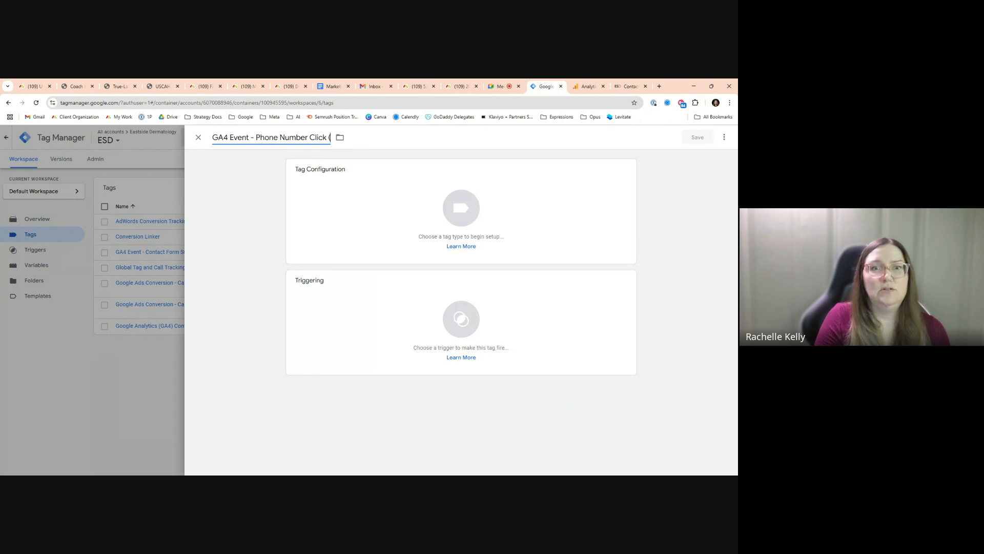
pyautogui.write('Colum')
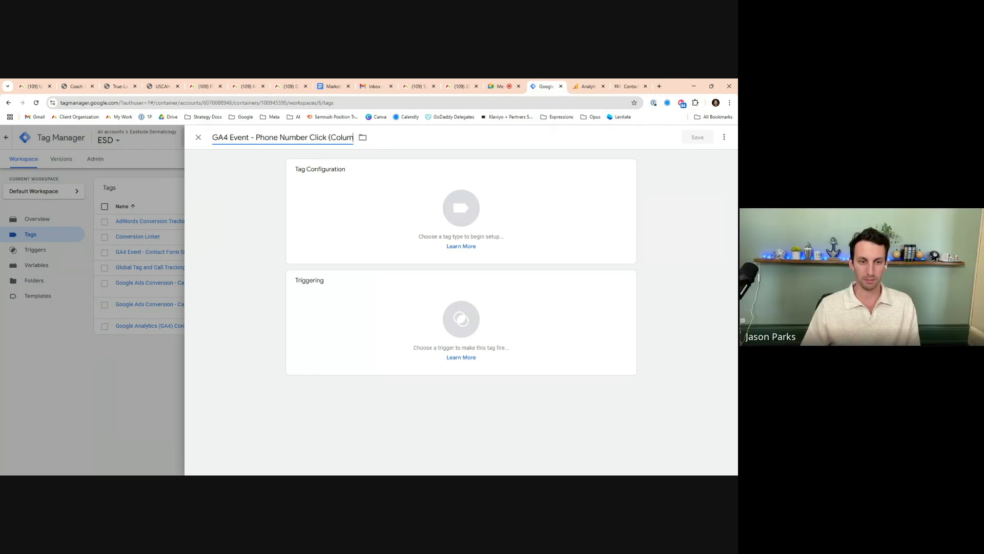
pyautogui.write('bus)')
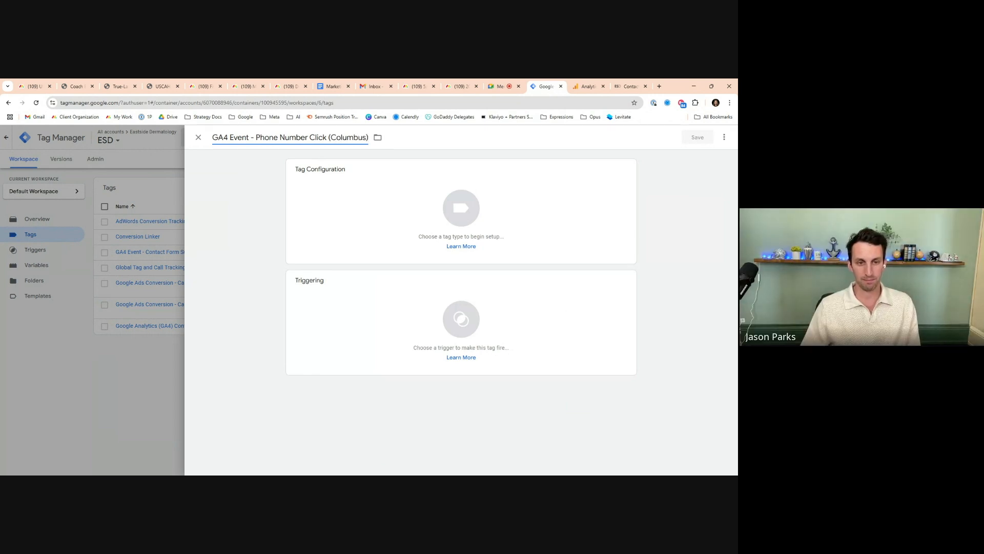
# Make the tag a Google Analytics: GA4 Event using the Google Analytics (GA4) Measurement ID variable as measurement ID
pyautogui.click(360, 202)
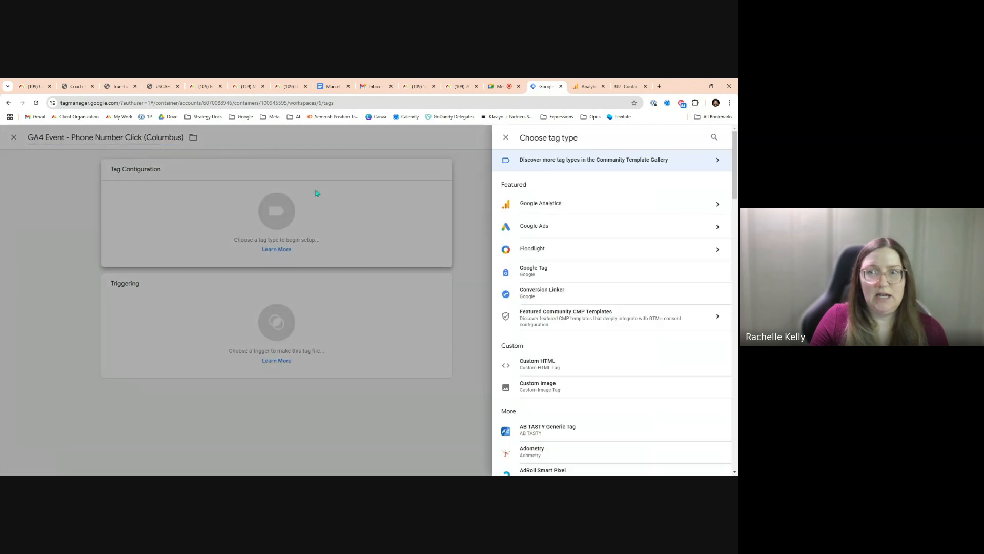
pyautogui.click(581, 212)
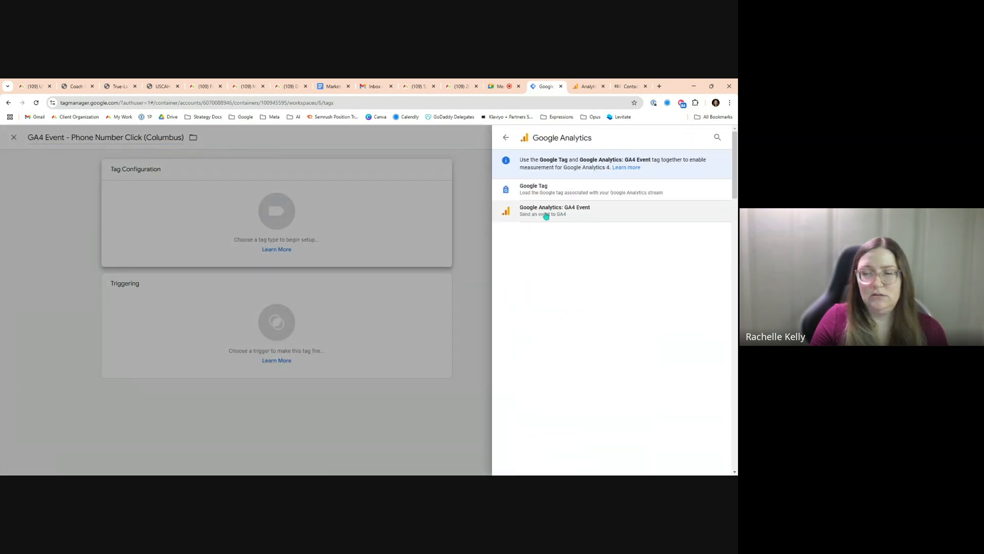
pyautogui.click(577, 215)
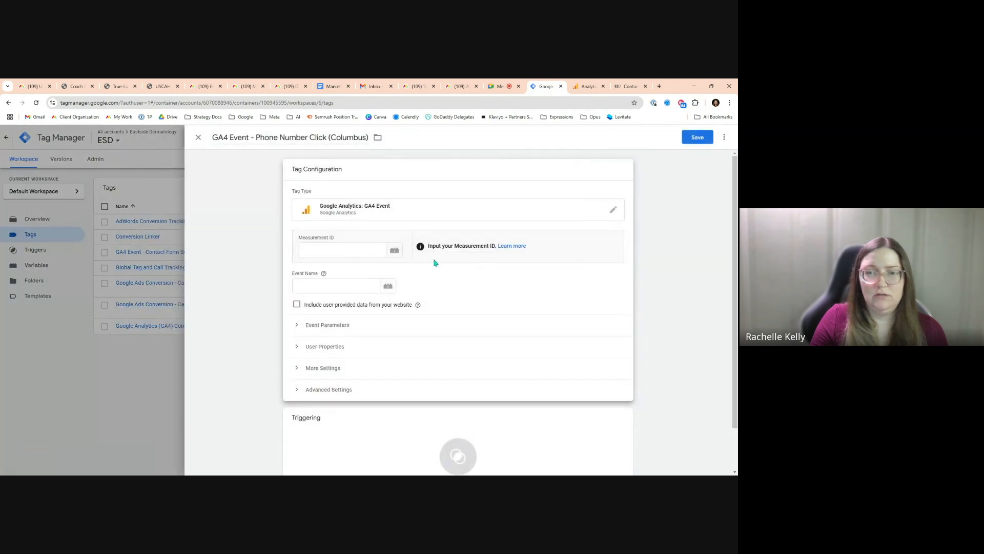
pyautogui.click(395, 251)
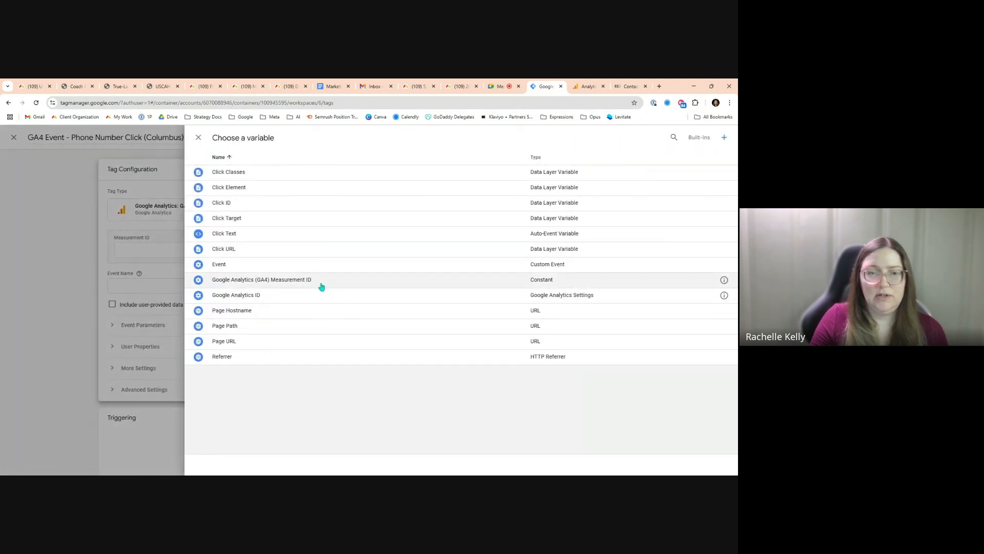
pyautogui.click(344, 285)
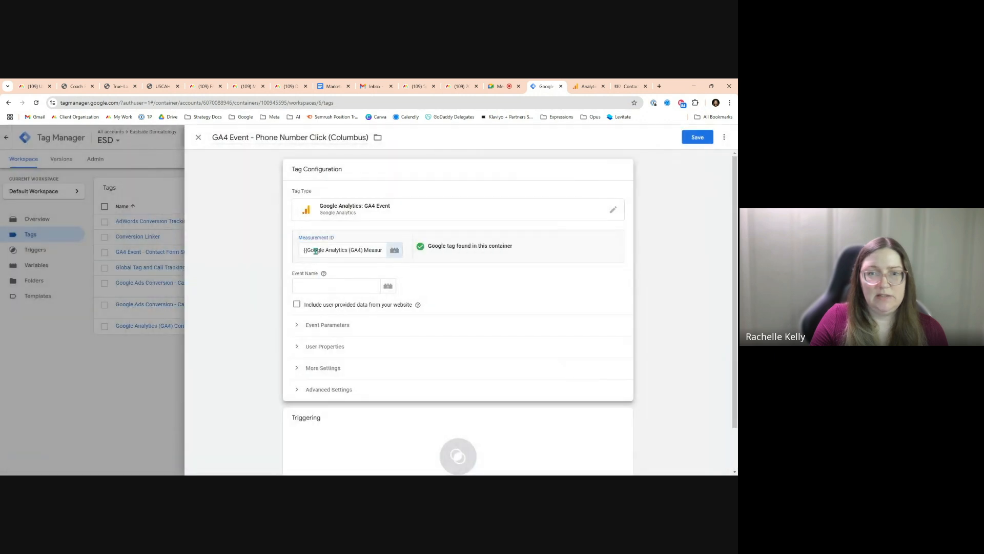
# Set the event name to gtm_columbus_phone_number_click
pyautogui.click(311, 283)
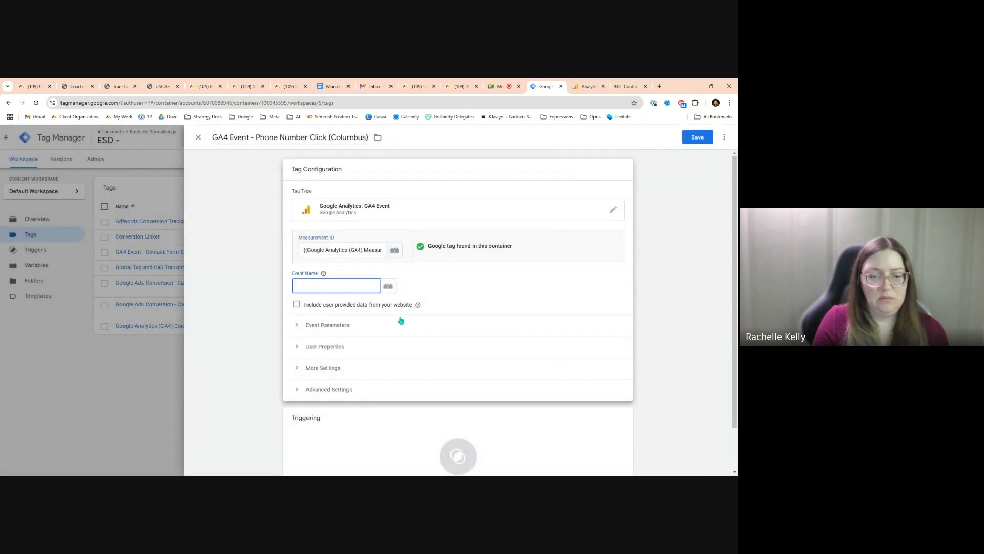
pyautogui.write('gtm_columbus_phone_numb')
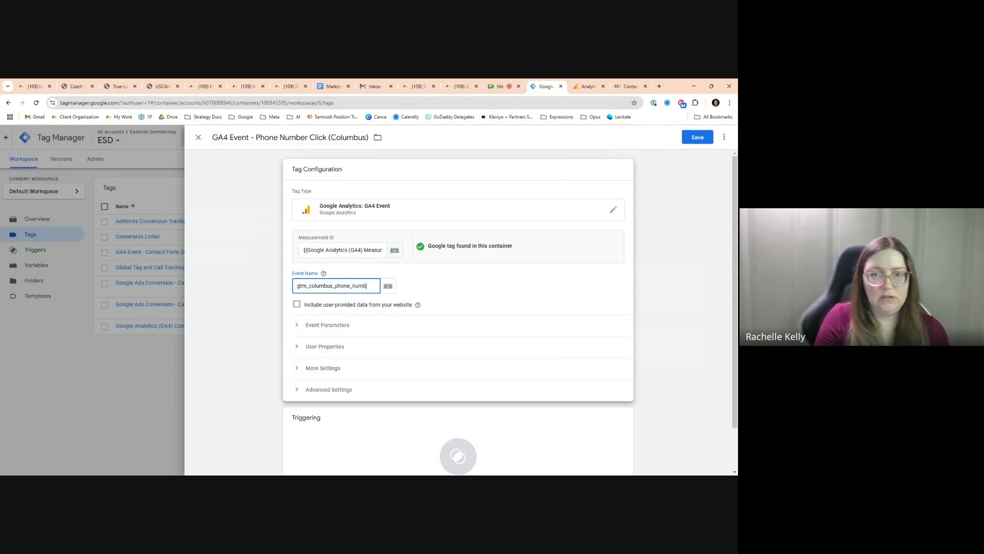
pyautogui.write('click')
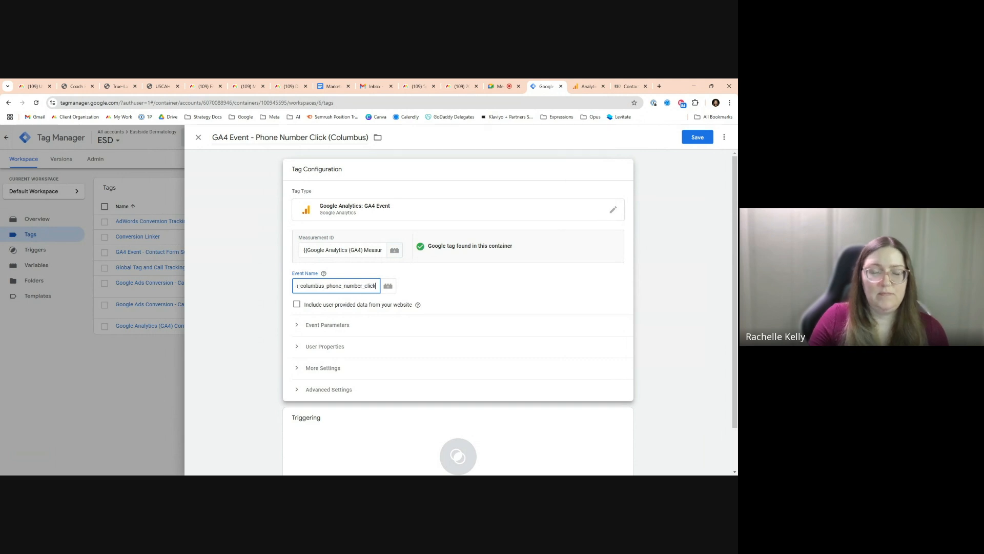
pyautogui.hotkey('ctrl', 'a')
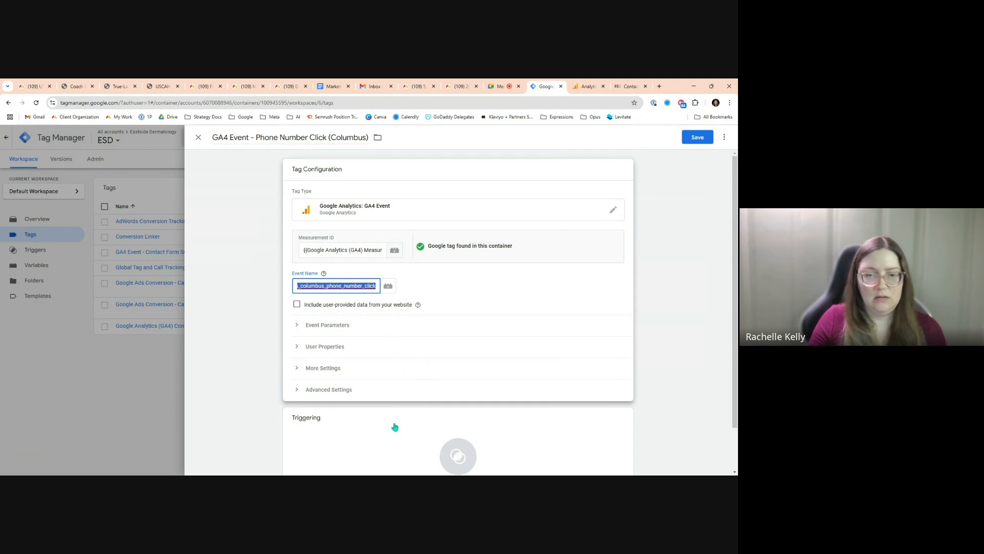
# Add a new firing trigger for the tag named Phone Number Click (Columbus)
pyautogui.click(433, 441)
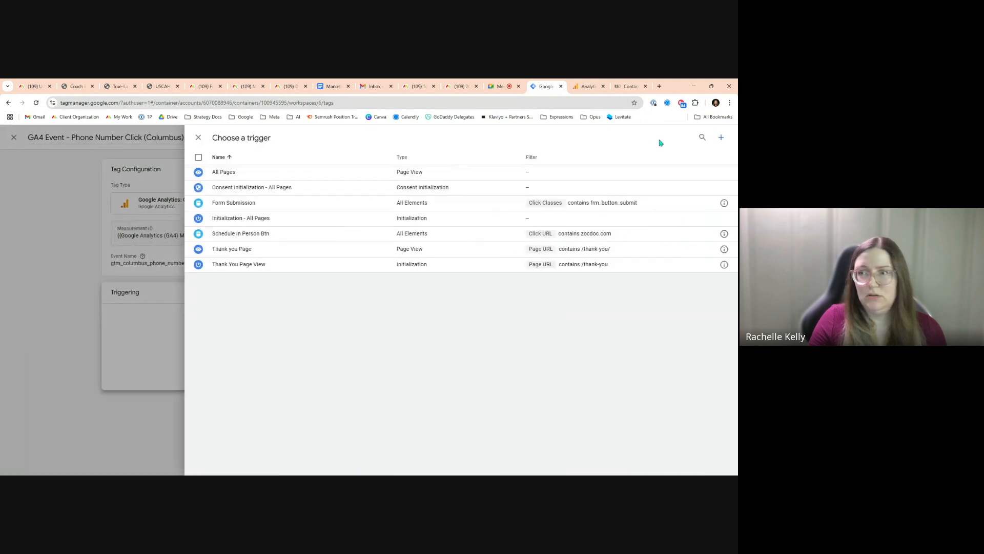
pyautogui.click(721, 137)
pyautogui.click(246, 139)
pyautogui.hotkey('ctrl', 'a')
pyautogui.write('Phone Nu')
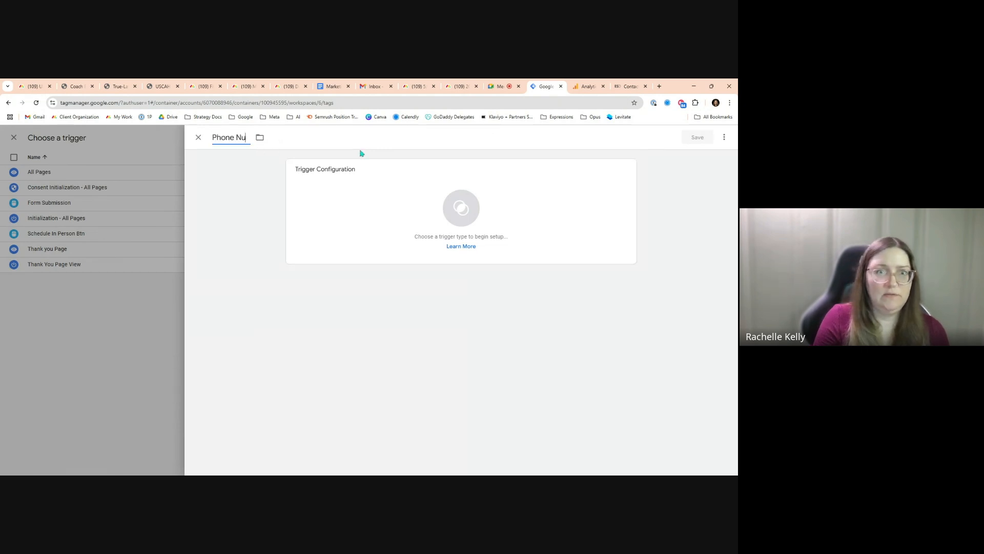
pyautogui.write('mber Cli')
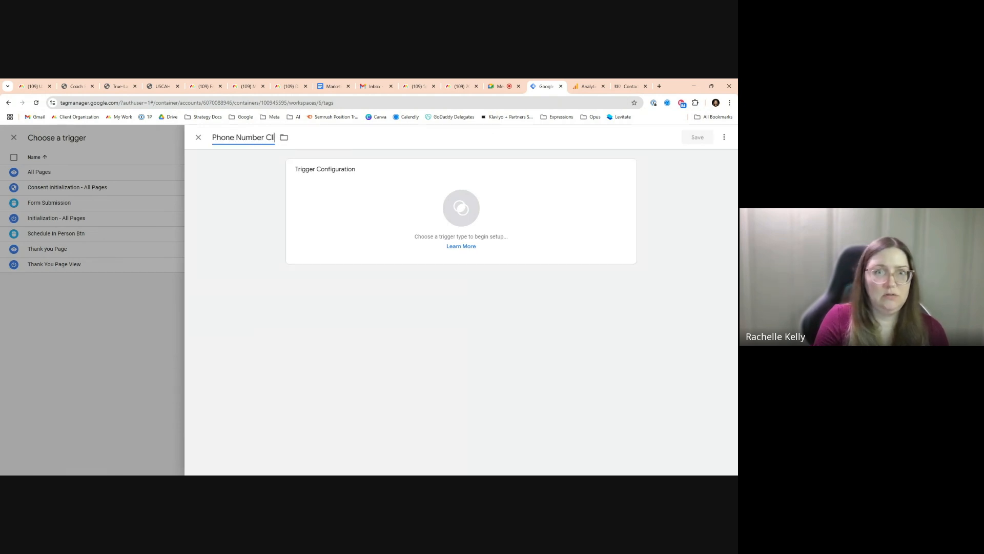
pyautogui.write('ck (Columbus)')
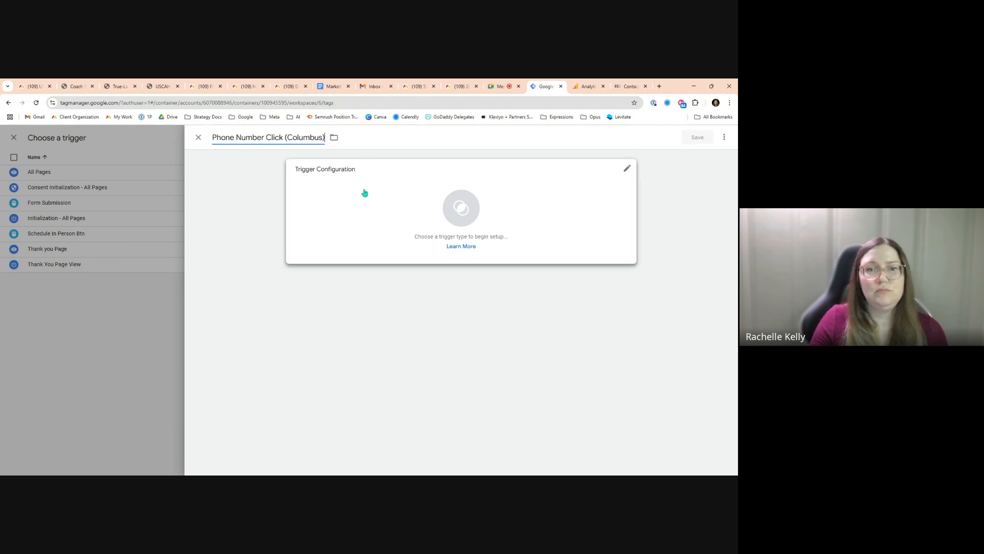
# Make it a Click - All Elements trigger that fires on some clicks
pyautogui.click(374, 215)
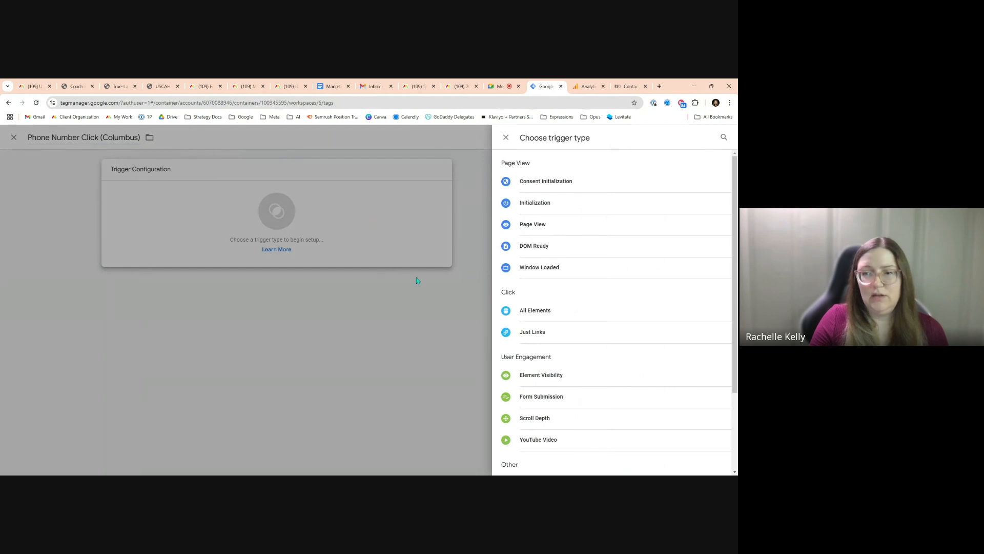
pyautogui.click(553, 313)
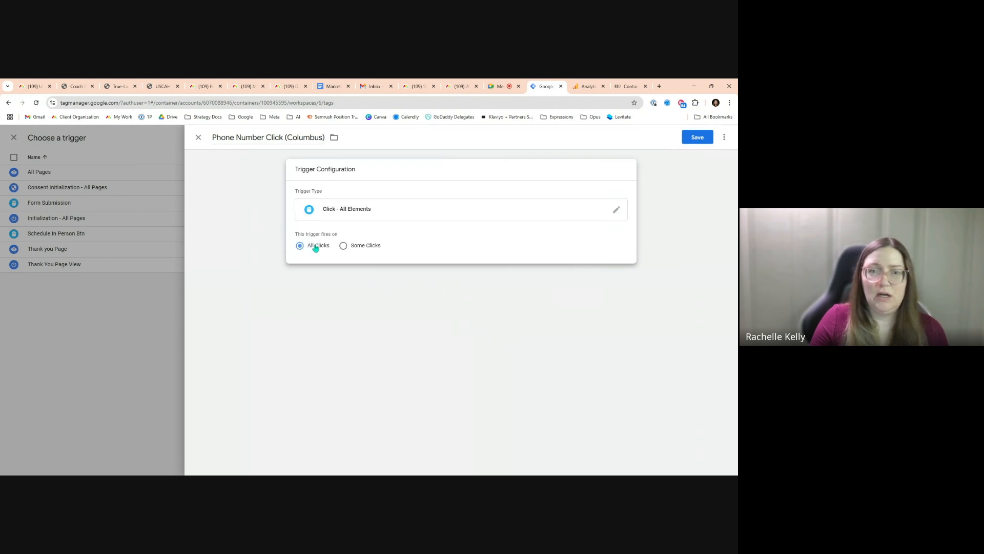
pyautogui.click(352, 246)
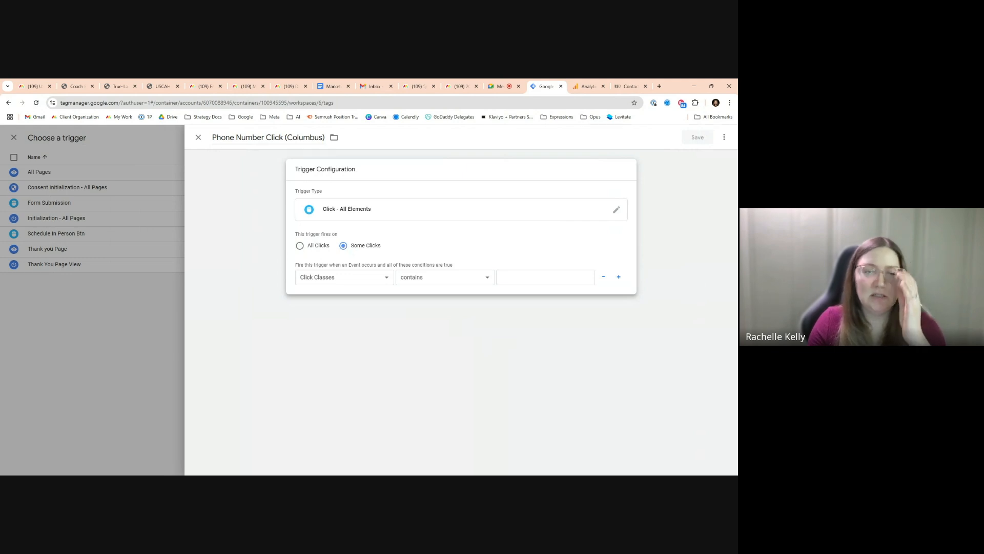
# Try a trigger condition of Click URL contains tel
pyautogui.click(333, 276)
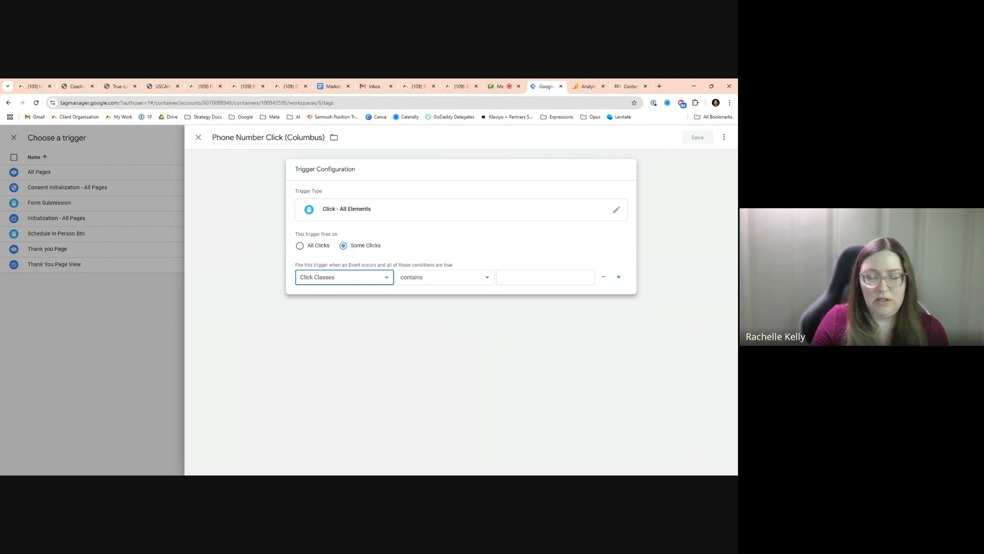
pyautogui.click(326, 299)
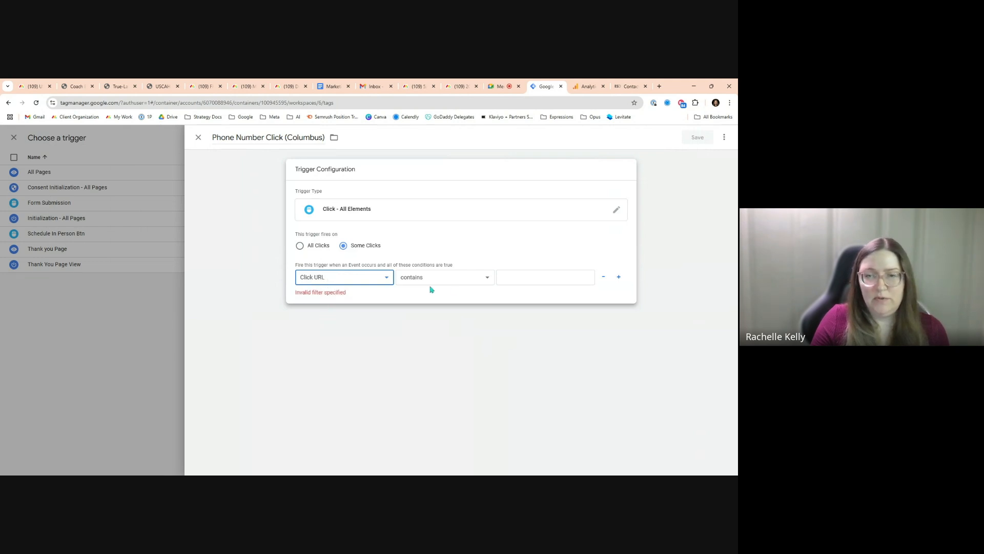
pyautogui.click(521, 281)
pyautogui.write('tel:')
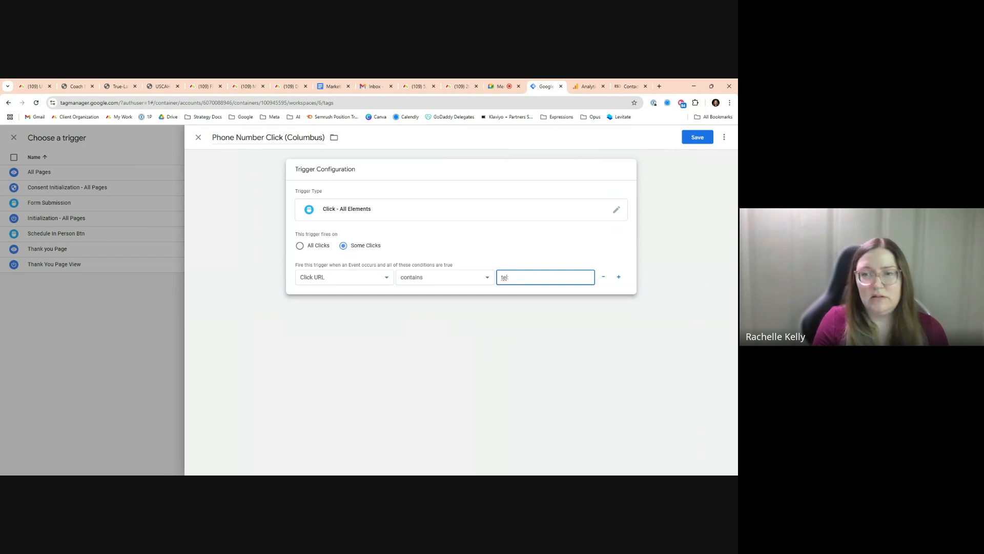
pyautogui.doubleClick(505, 277)
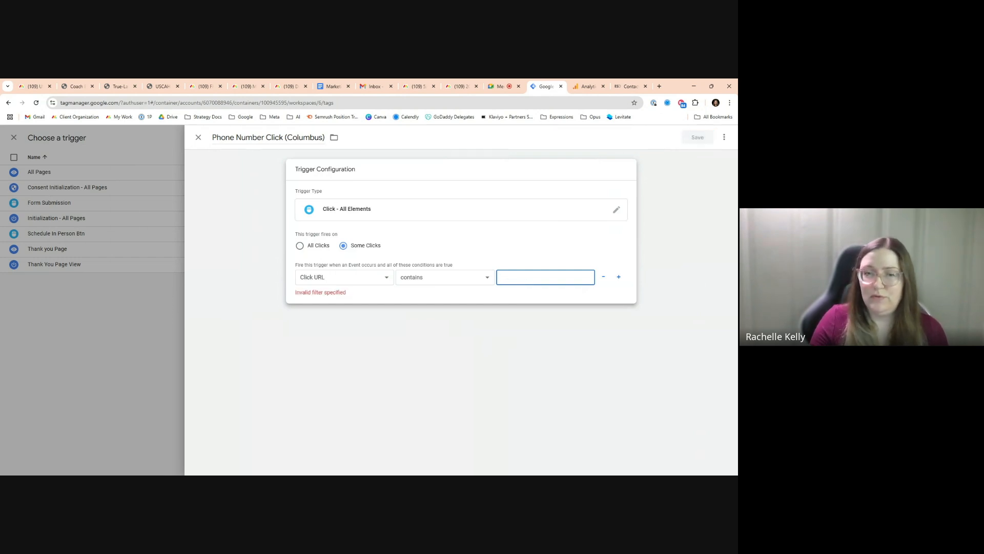
# Set the trigger condition to Click Text contains 3222, comparing against the site's Columbus number
pyautogui.click(365, 279)
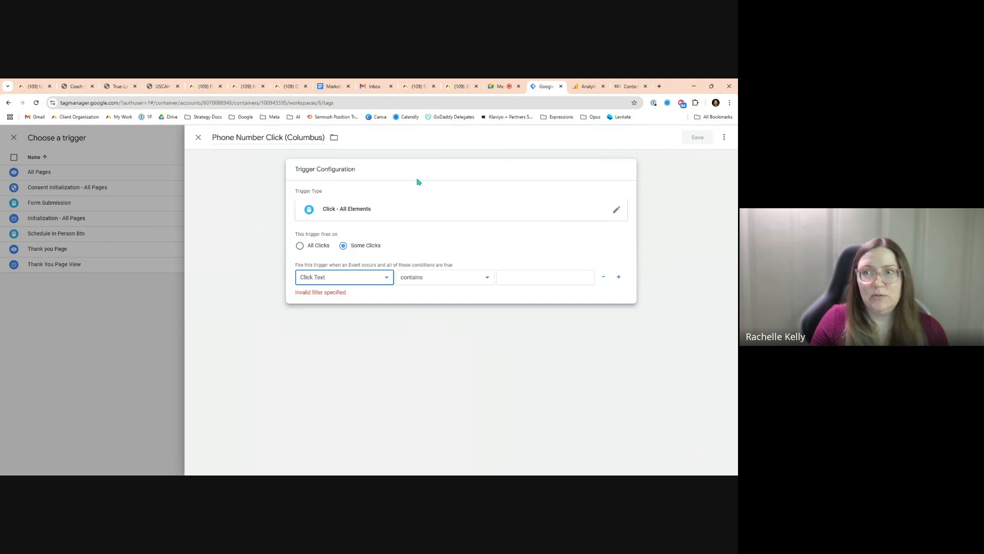
pyautogui.click(620, 87)
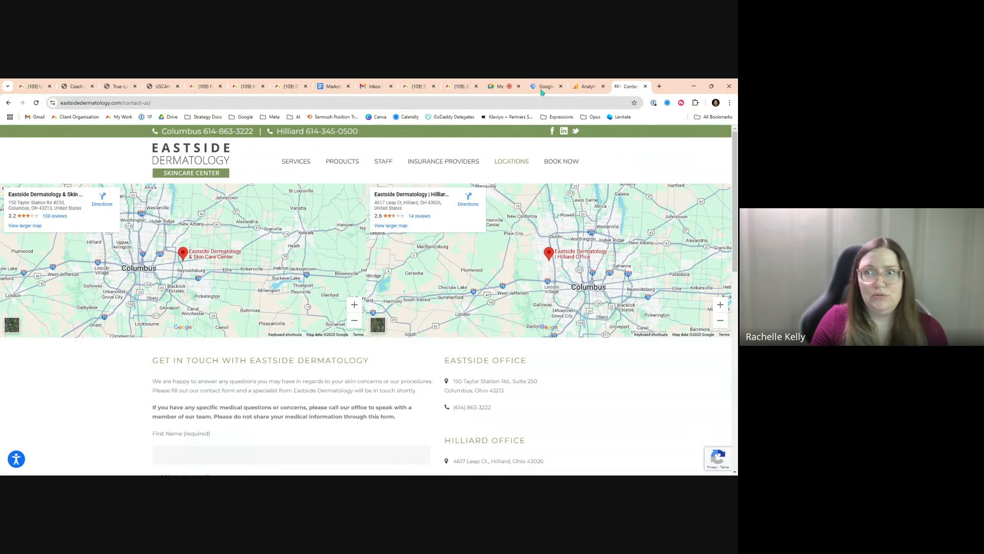
pyautogui.click(586, 85)
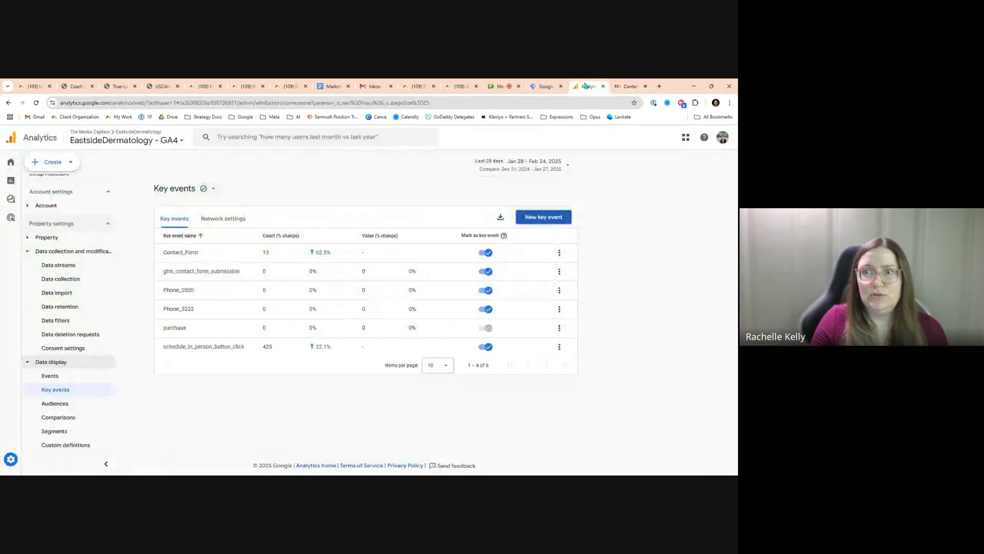
pyautogui.click(546, 86)
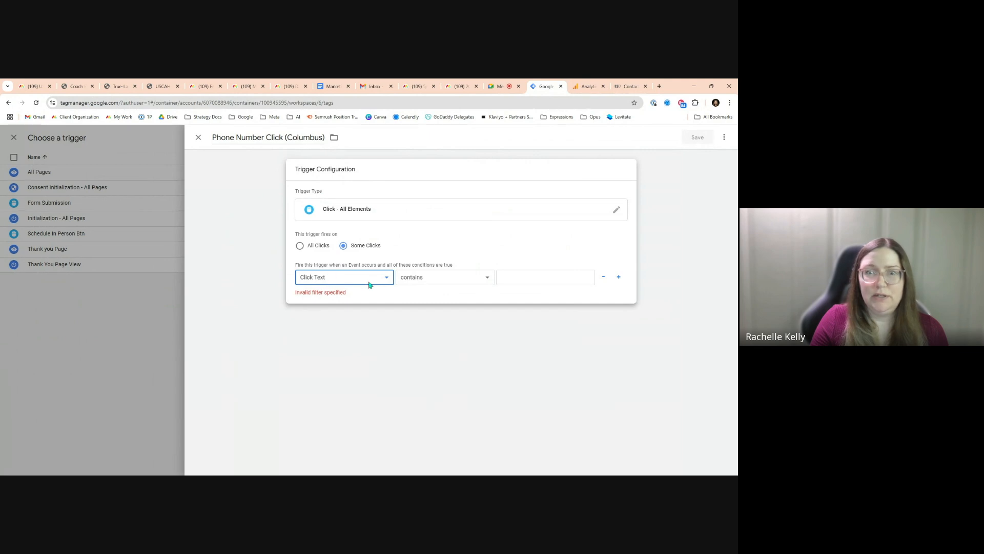
pyautogui.click(529, 272)
pyautogui.write('3222')
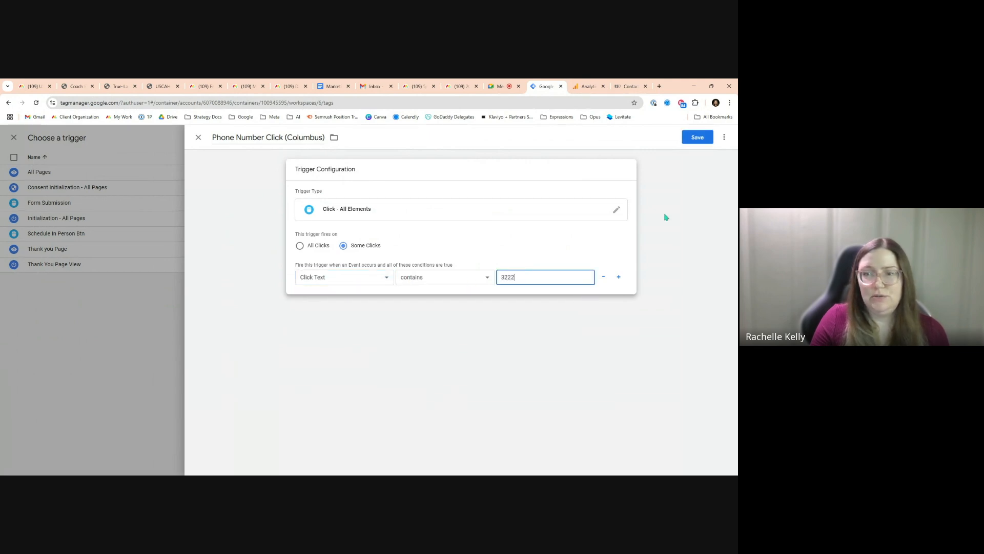
# Save the Phone Number Click (Columbus) trigger and the GA4 event tag
pyautogui.click(698, 139)
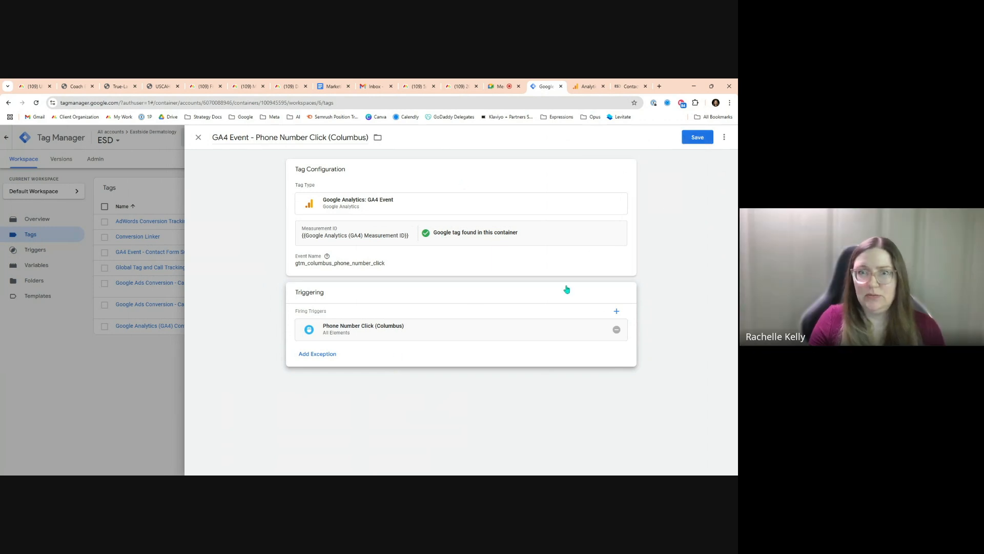
pyautogui.click(697, 137)
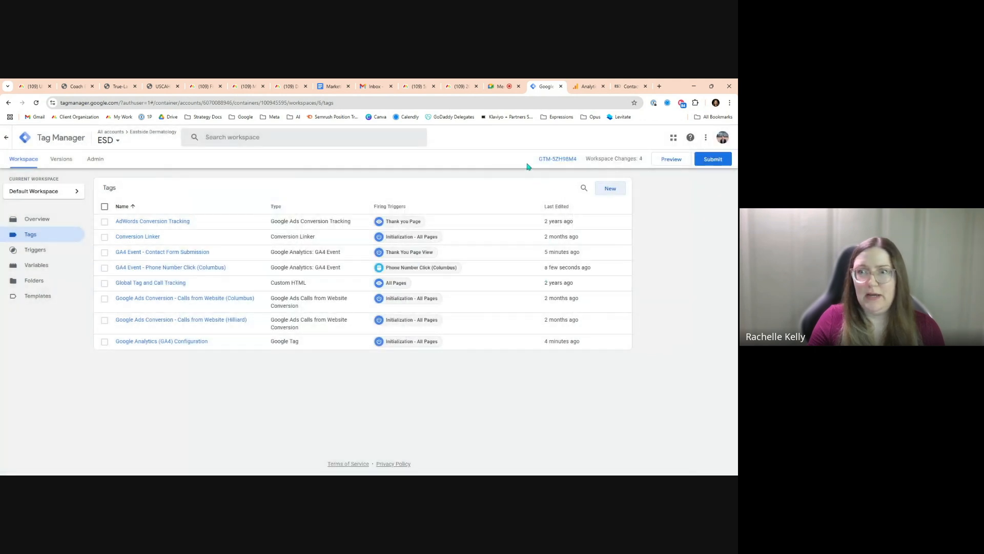
pyautogui.click(662, 159)
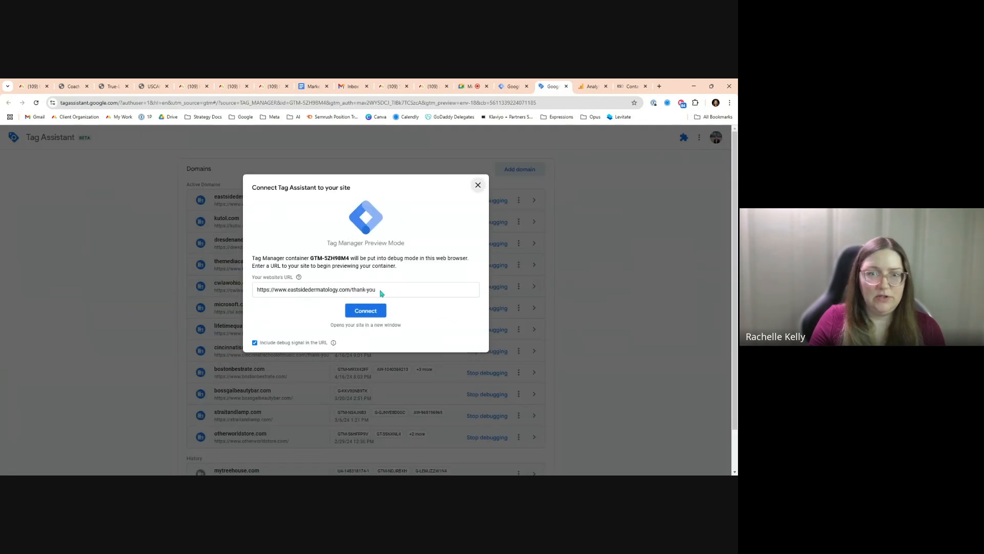
pyautogui.moveTo(352, 290); pyautogui.dragTo(437, 285)
pyautogui.press('BackSpace')
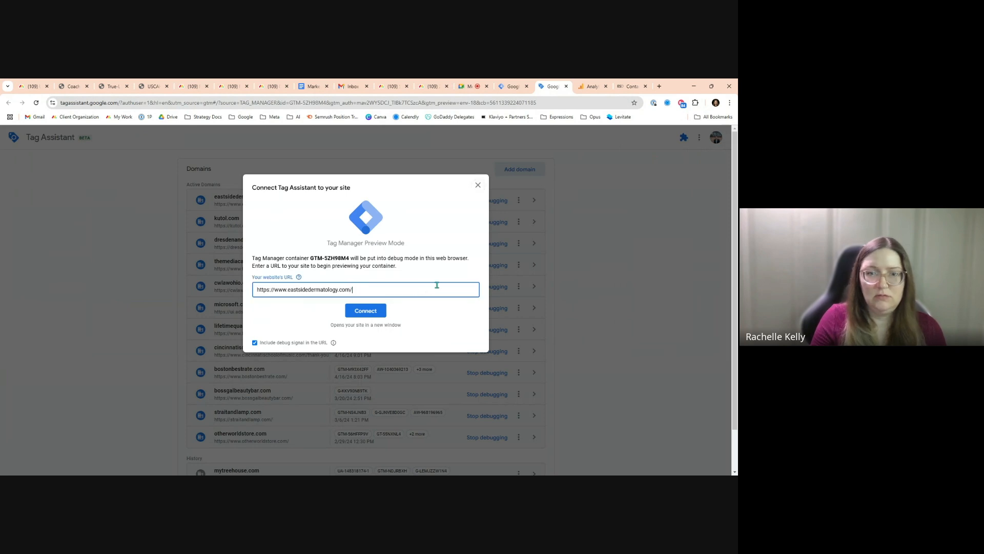
pyautogui.click(378, 312)
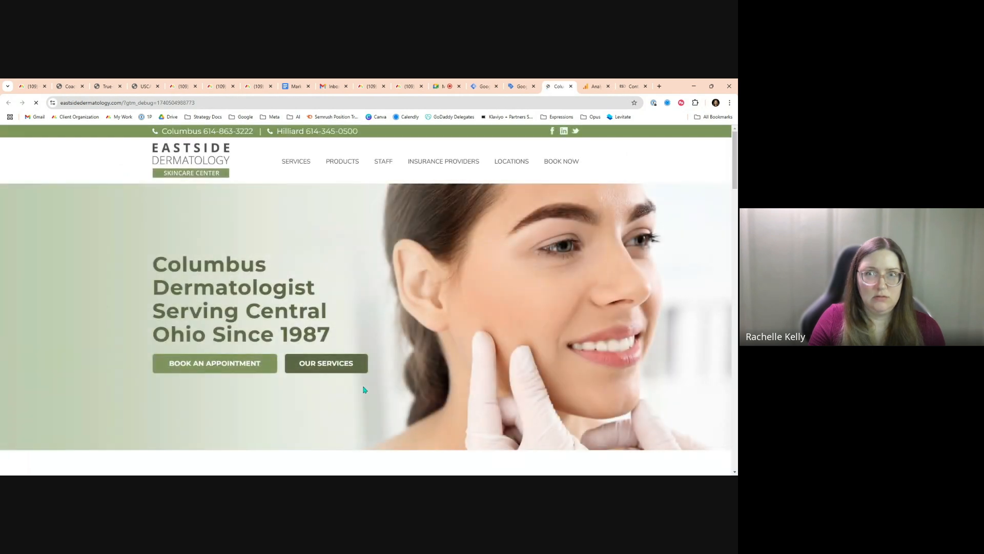
# Activate the Columbus phone number link on the homepage and check in Tag Assistant which tags fire
pyautogui.click(520, 87)
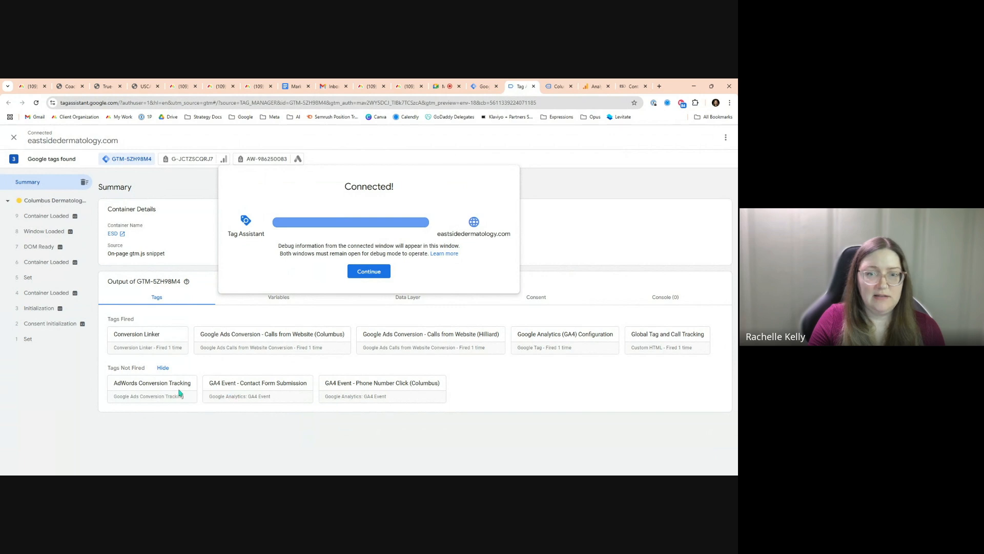
pyautogui.click(557, 86)
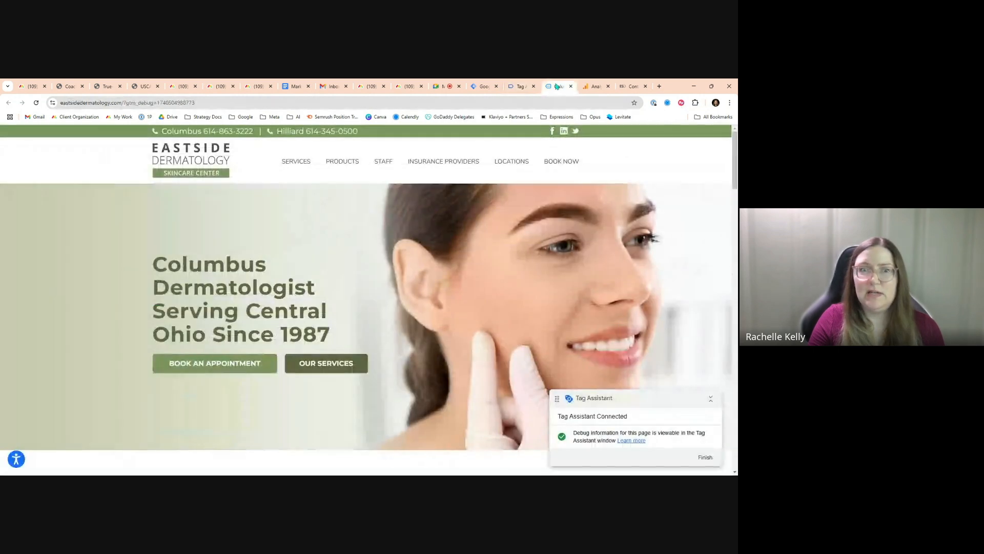
pyautogui.click(225, 132)
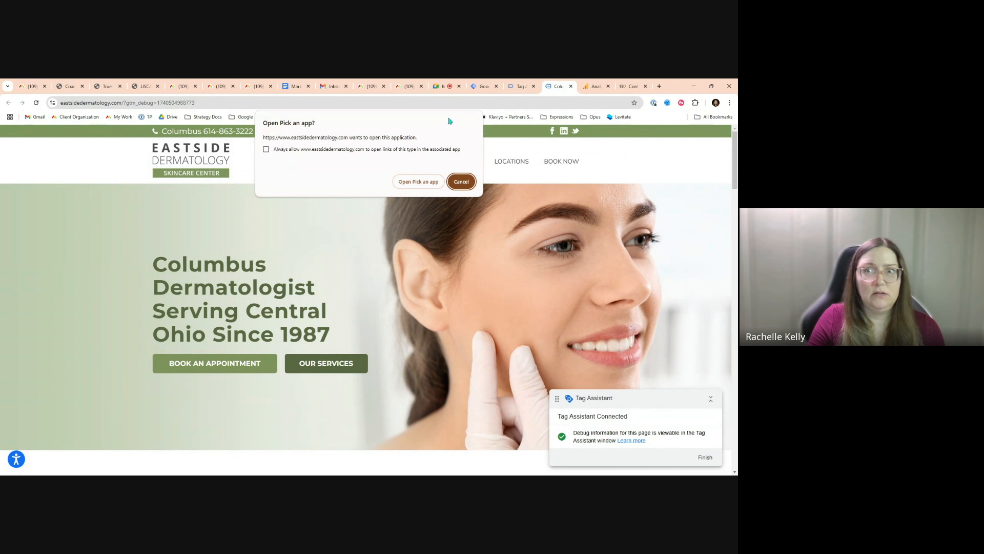
pyautogui.click(521, 87)
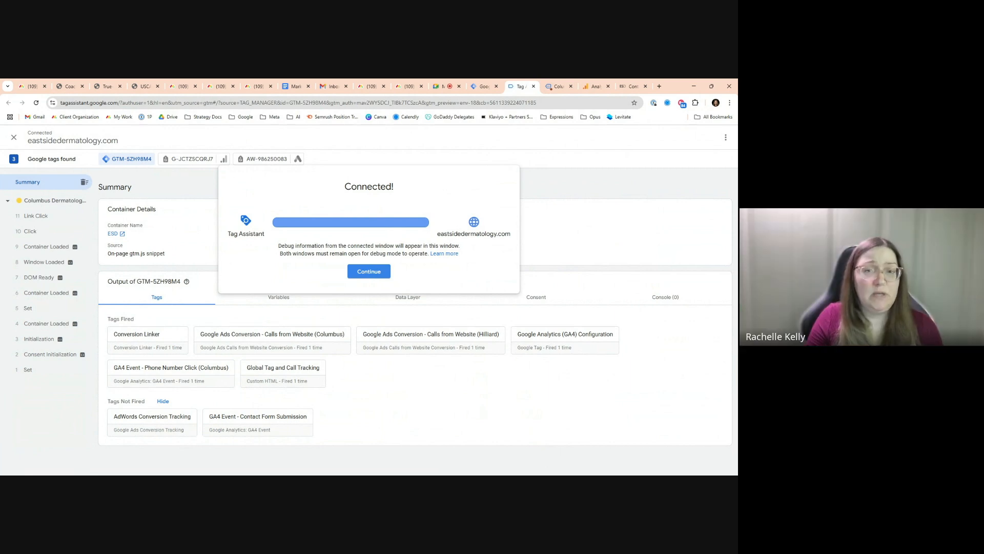
pyautogui.click(373, 274)
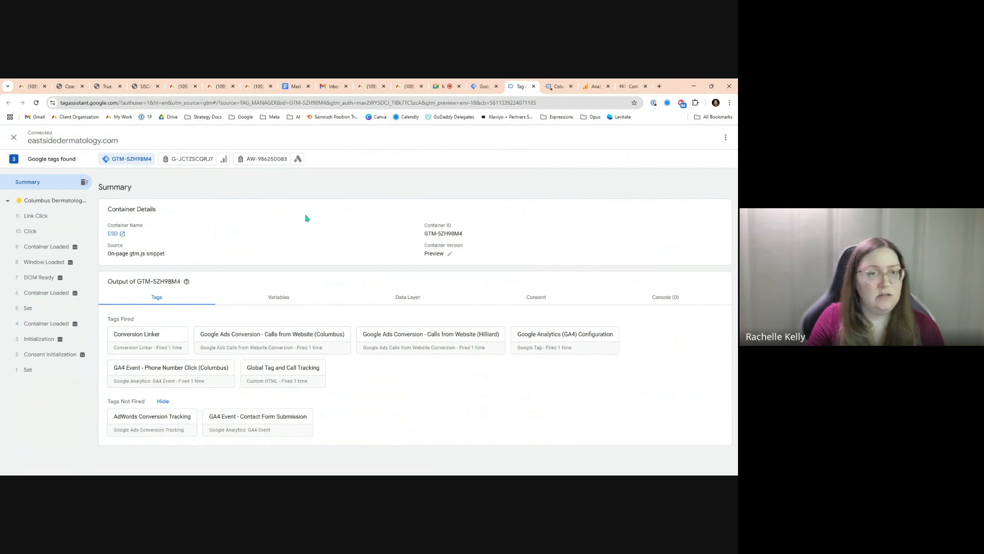
# Switch to Google Analytics and create a new key event named gtm_columbus_phone_number_click
pyautogui.click(592, 87)
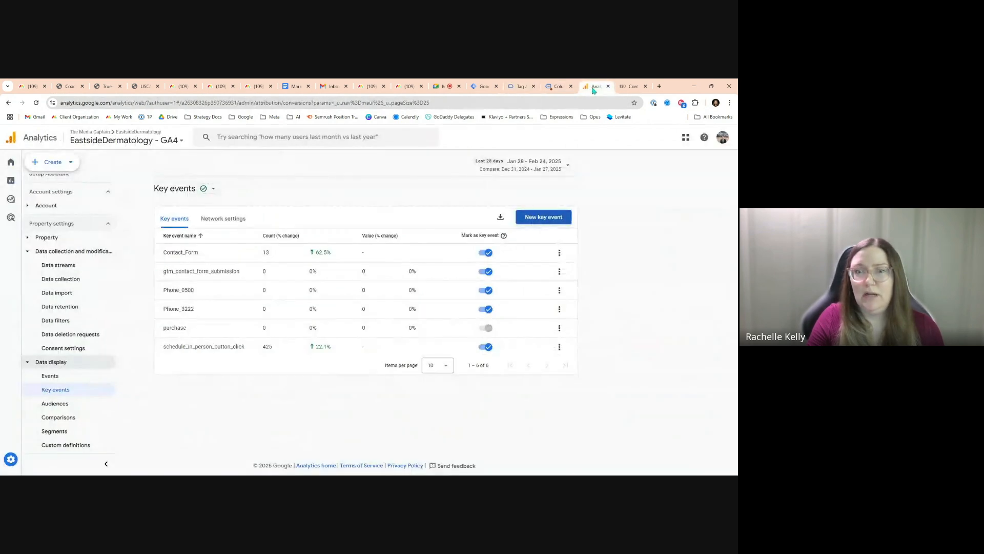
pyautogui.click(539, 217)
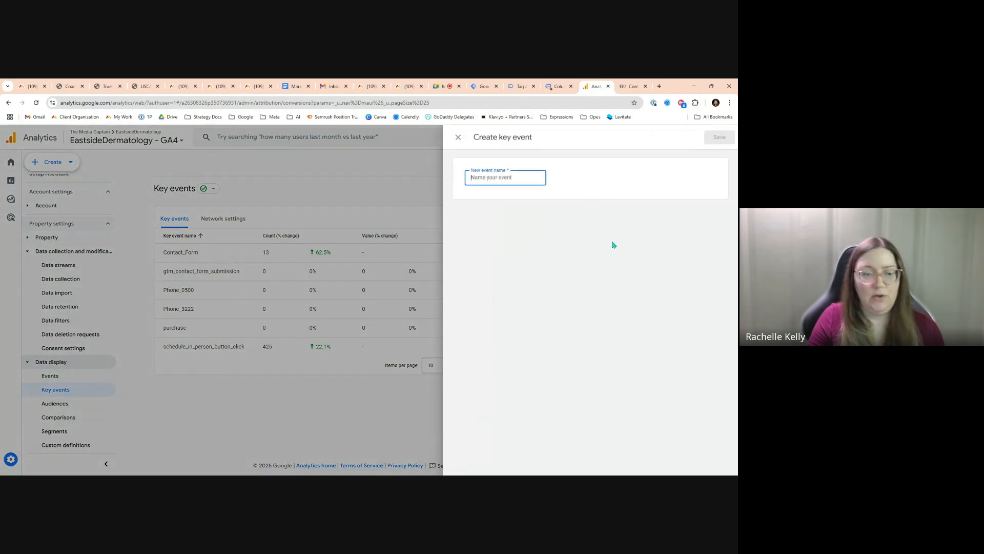
pyautogui.write('...umbus_phone_number_click')
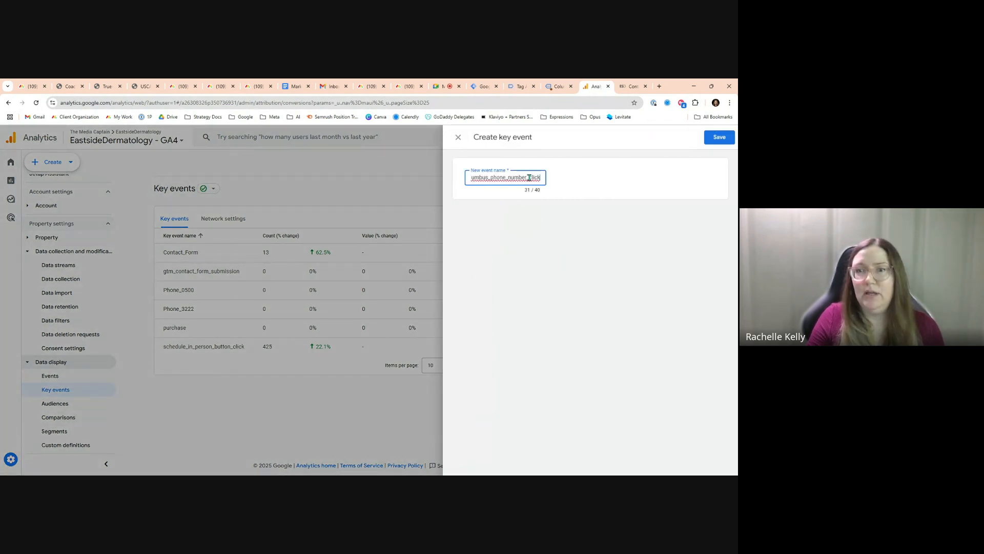
pyautogui.moveTo(539, 177); pyautogui.dragTo(444, 179)
pyautogui.click(602, 184)
pyautogui.click(719, 137)
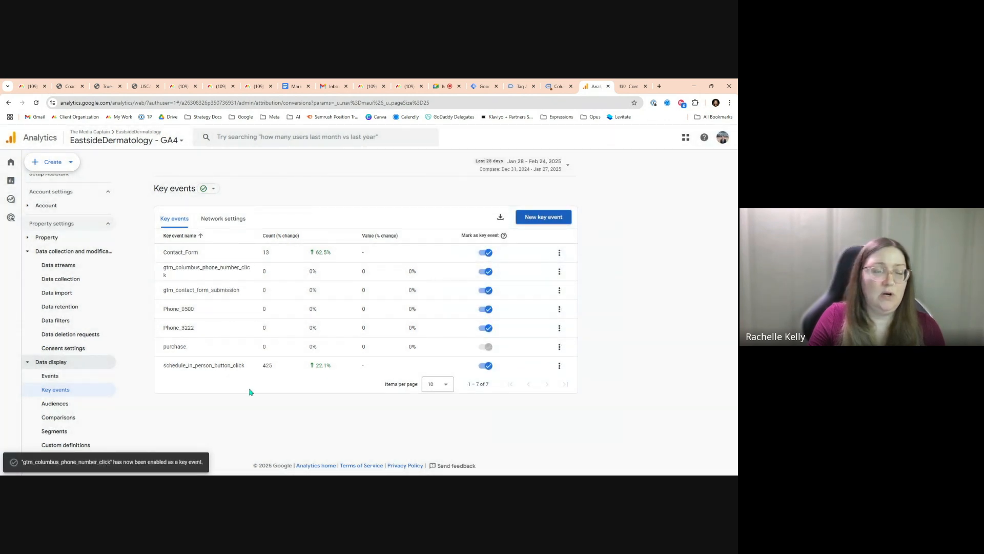
# Open the realtime overview and examine the key events by event name
pyautogui.scroll(2, 122, 340)
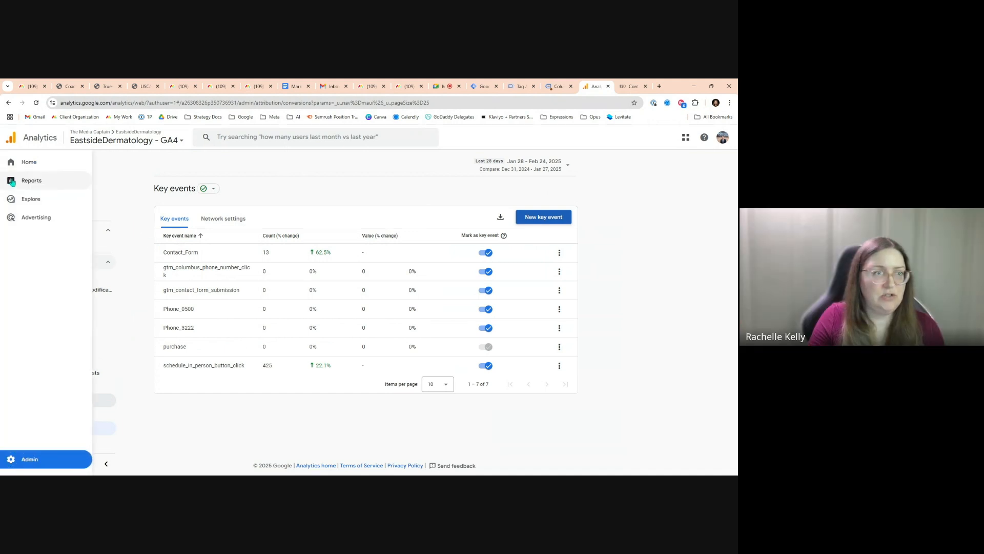
pyautogui.click(31, 163)
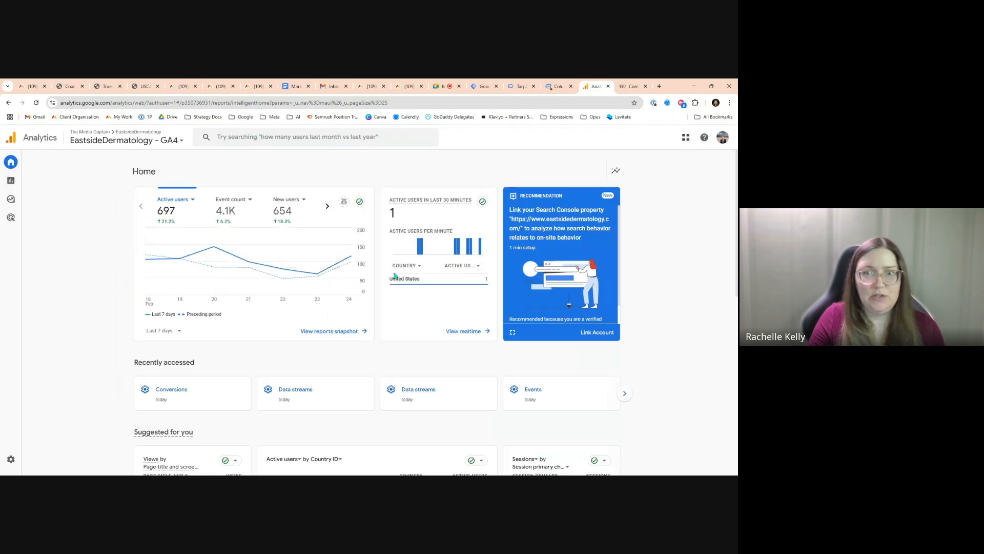
pyautogui.click(471, 332)
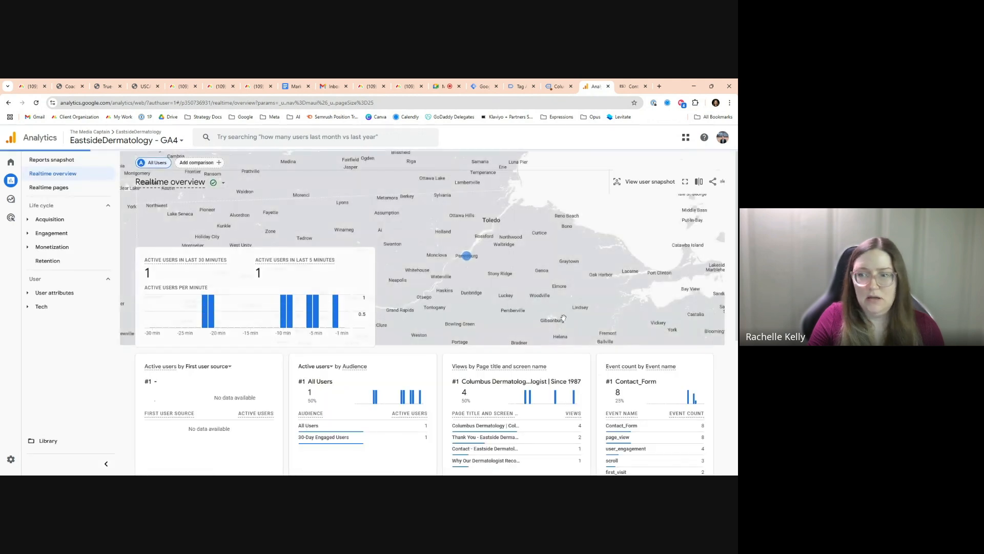
pyautogui.scroll(-3, 564, 321)
pyautogui.scroll(-2, 563, 321)
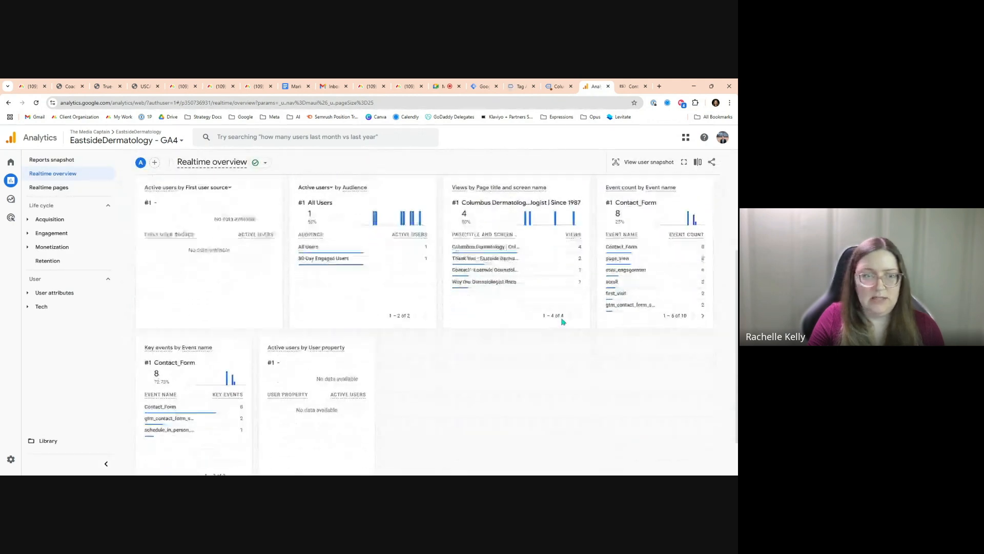
pyautogui.moveTo(155, 369)
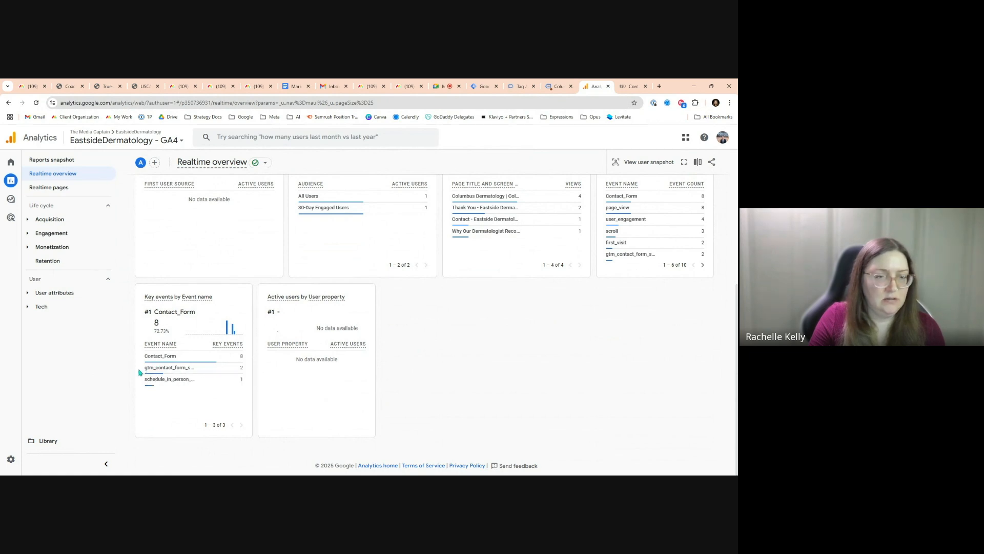
pyautogui.moveTo(195, 368)
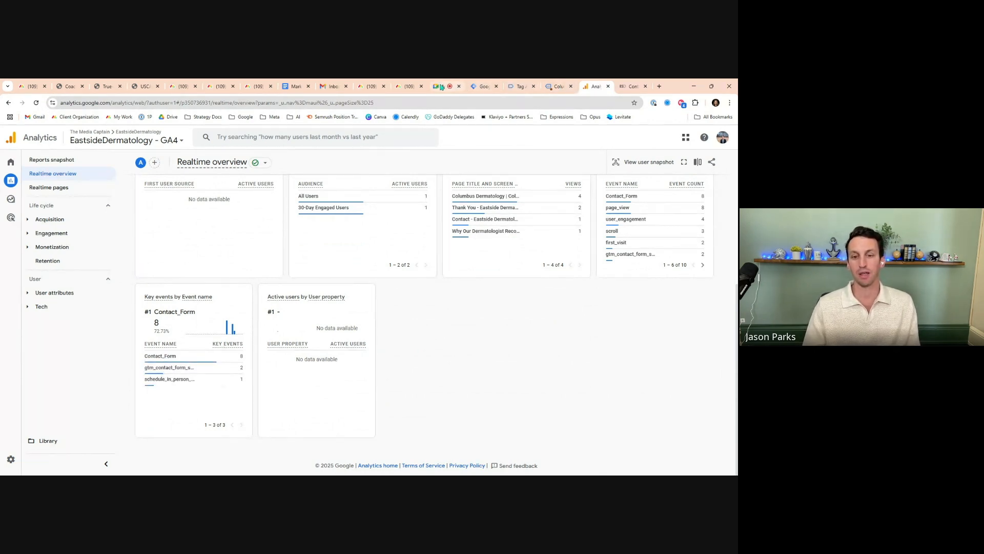
# Return to Tag Manager and publish the workspace changes, skipping the version name and description
pyautogui.click(519, 87)
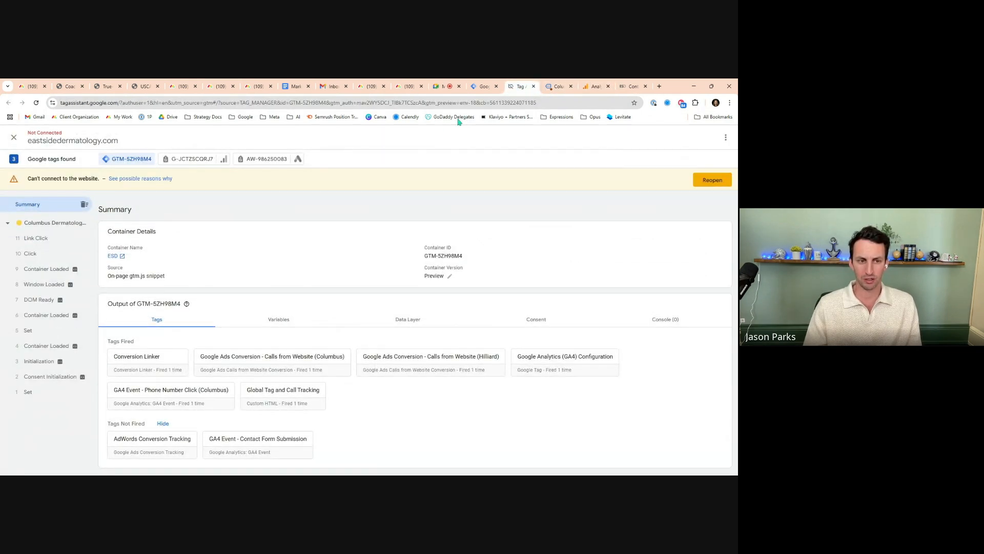
pyautogui.click(533, 86)
pyautogui.click(488, 87)
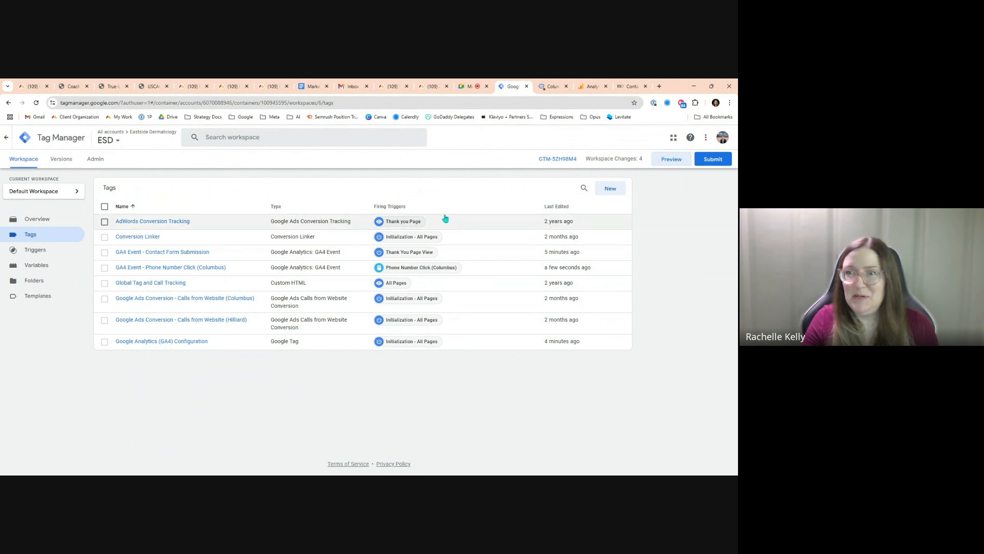
pyautogui.click(715, 163)
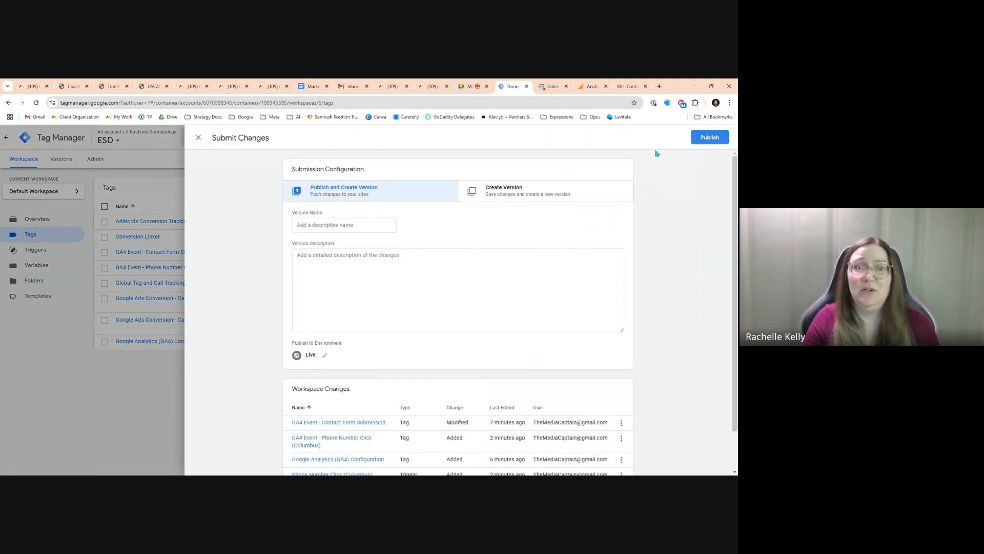
pyautogui.click(720, 140)
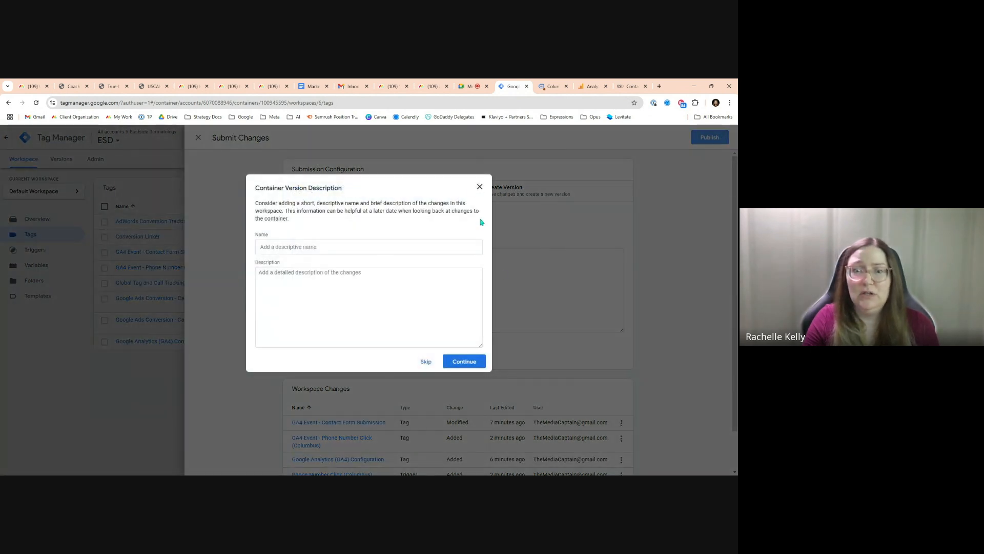
pyautogui.click(426, 362)
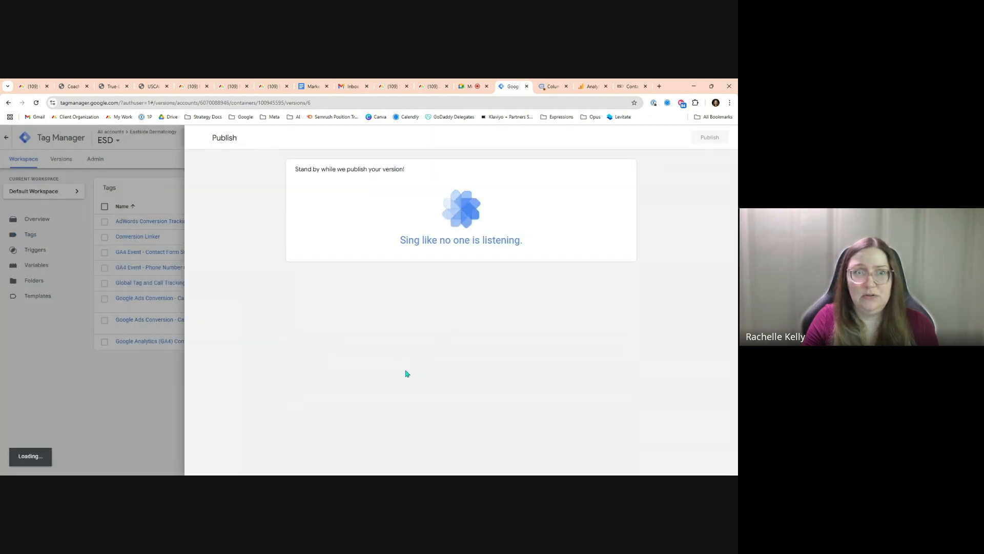
pyautogui.click(198, 143)
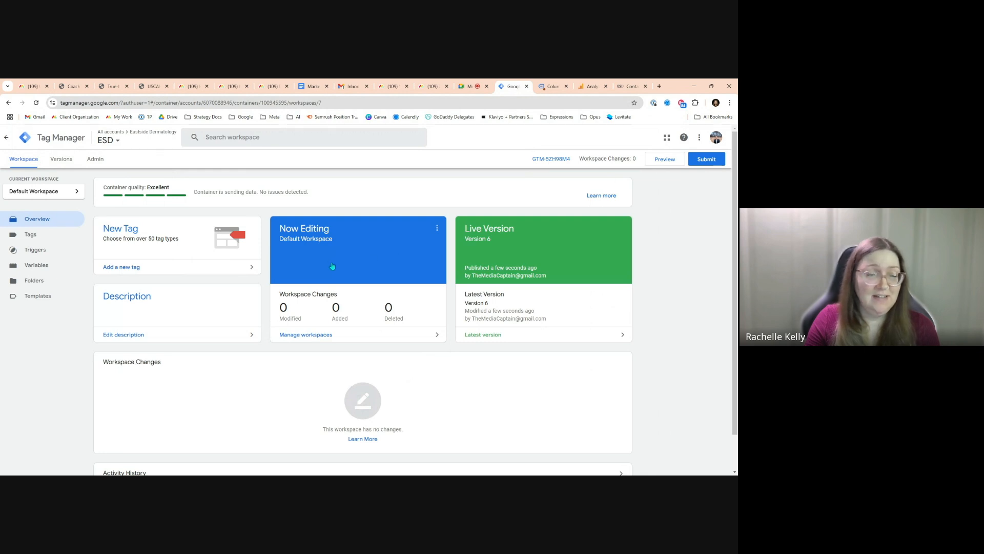
pyautogui.click(52, 242)
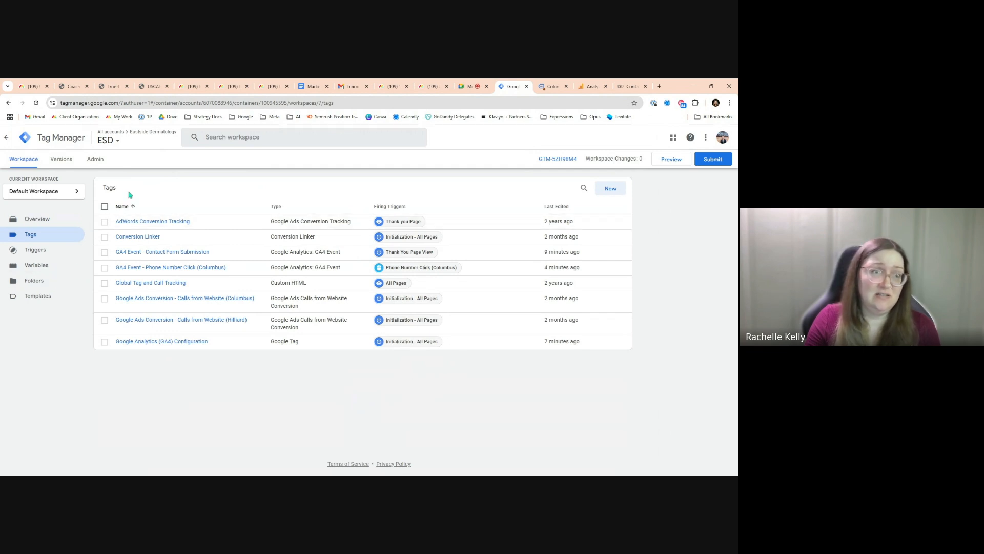
pyautogui.click(613, 189)
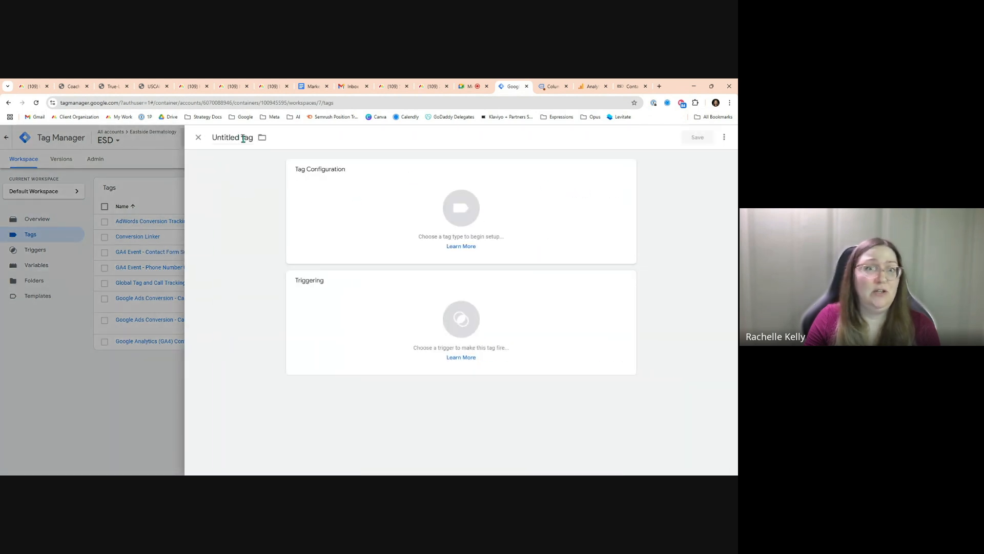
pyautogui.click(337, 196)
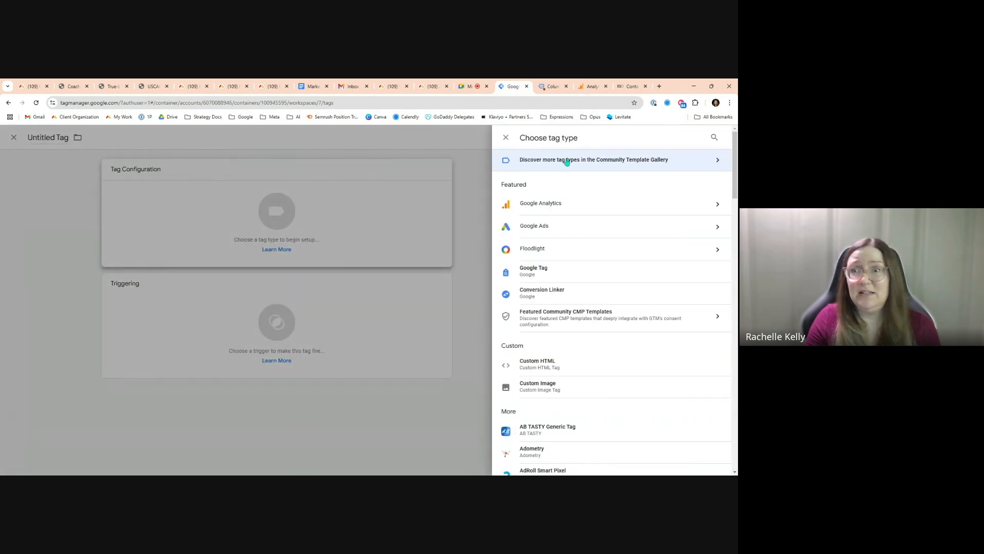
pyautogui.click(505, 137)
pyautogui.click(198, 137)
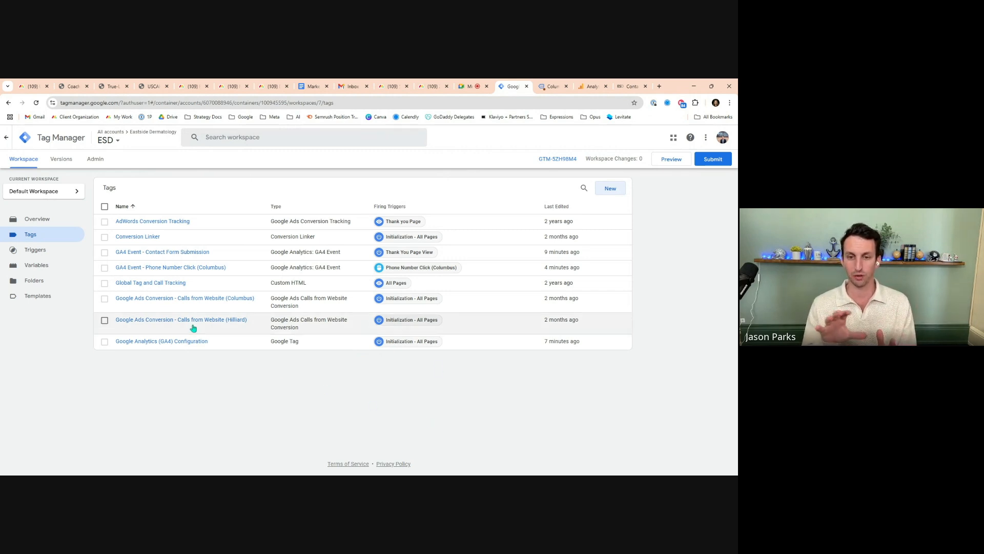
# Review the container's variables, triggers and tags lists
pyautogui.click(52, 266)
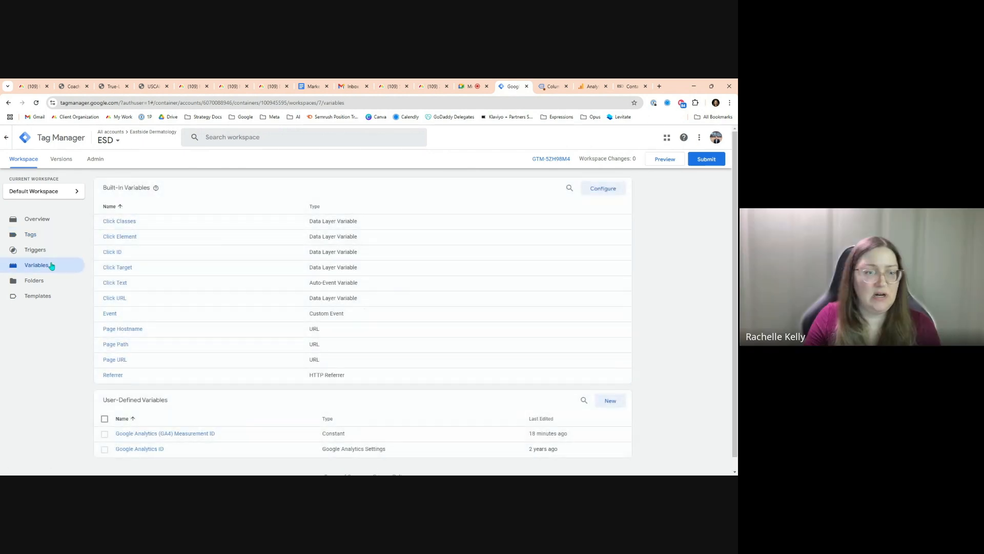
pyautogui.scroll(-2, 226, 332)
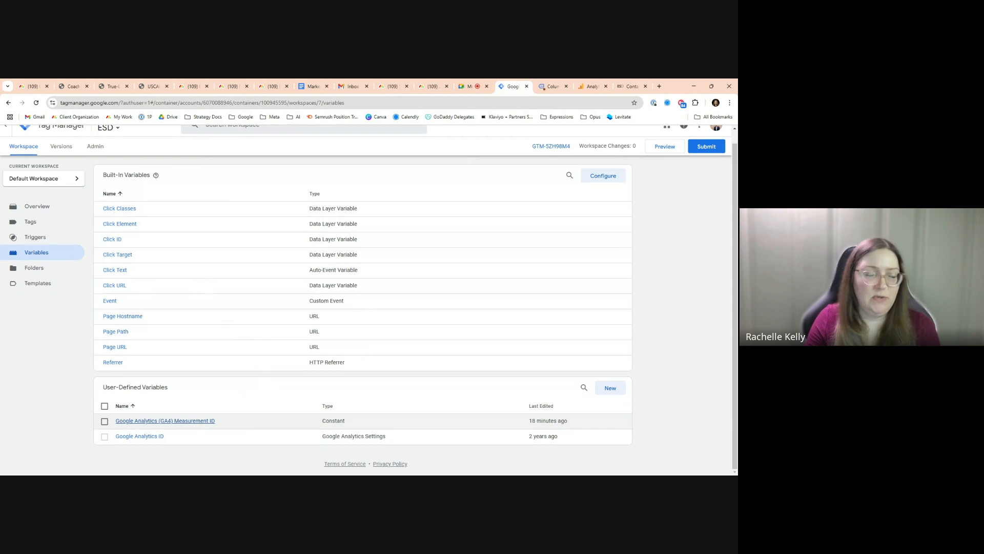
pyautogui.click(36, 227)
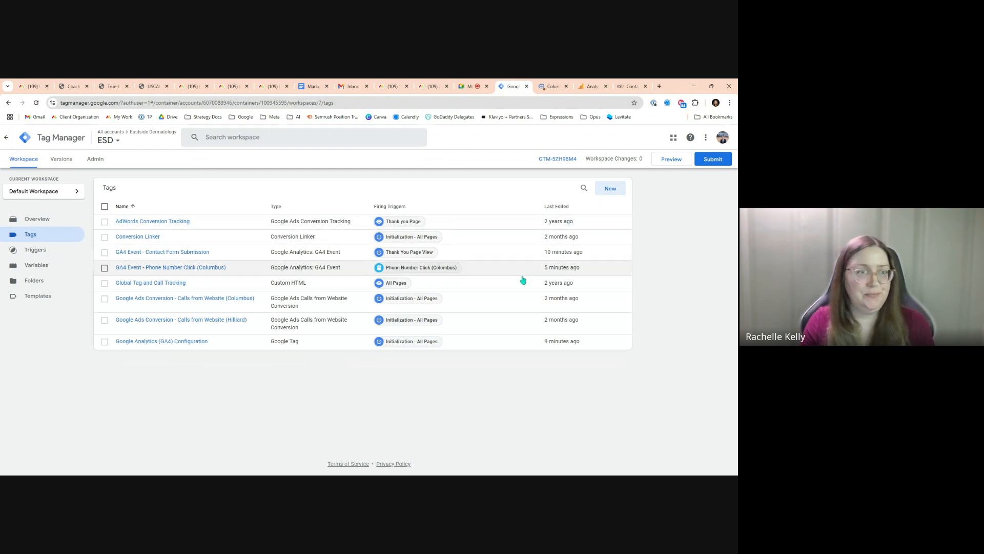
pyautogui.click(34, 250)
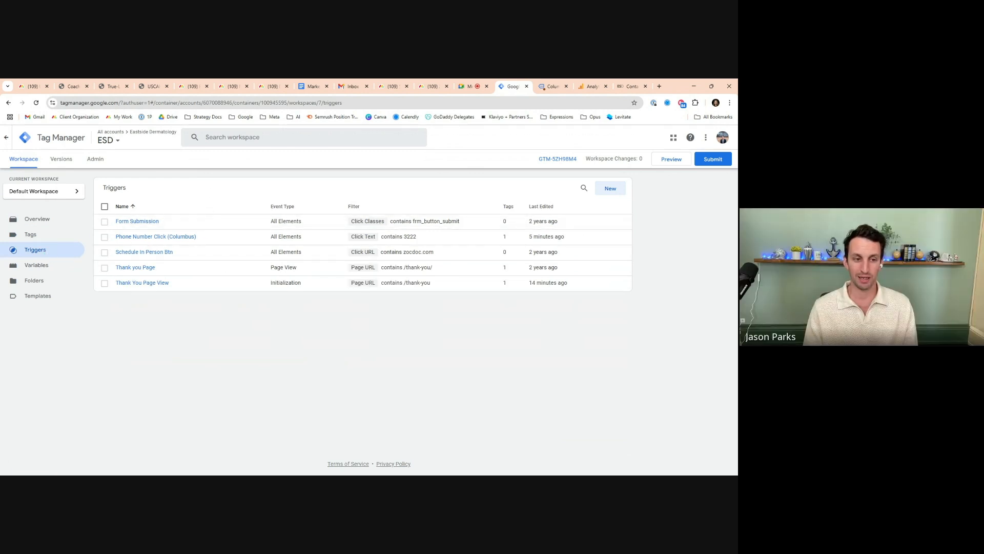
pyautogui.click(57, 239)
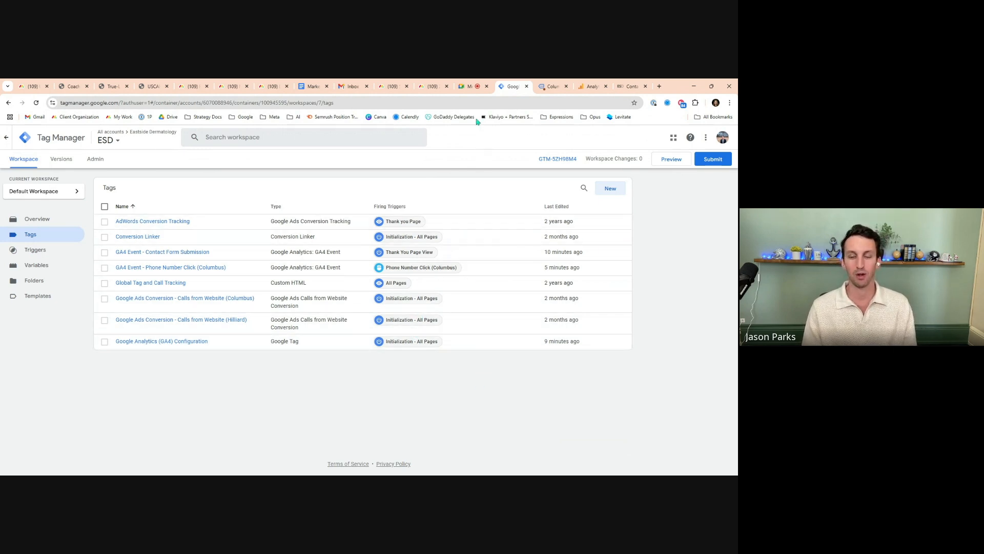
pyautogui.click(471, 89)
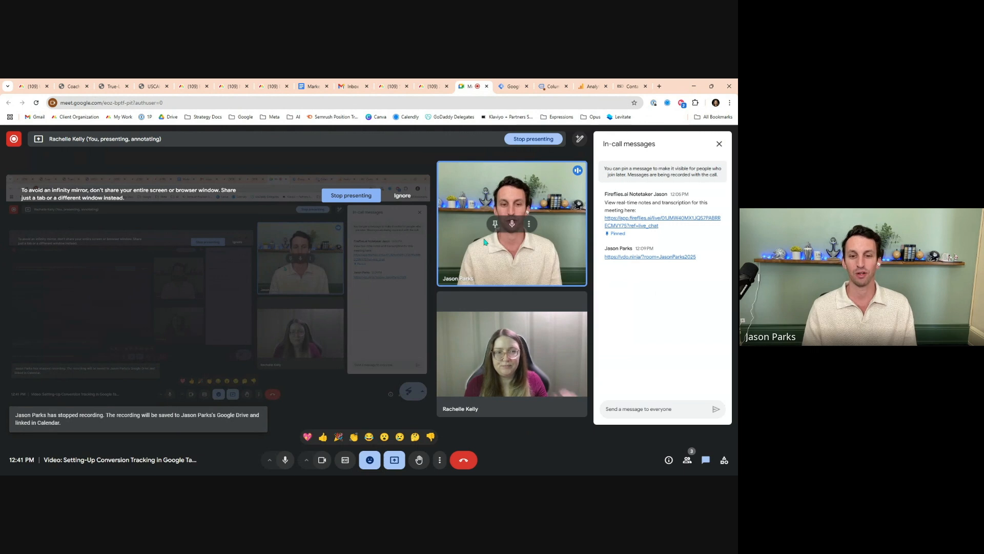